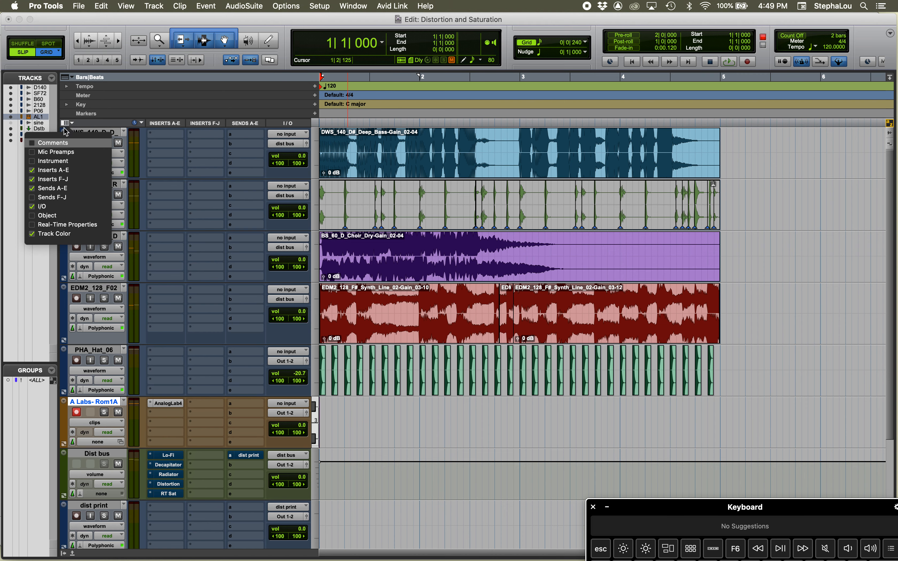
Show the Real-Time Properties column in the Edit window
{"action": "left_click", "coordinate": [32, 225]}
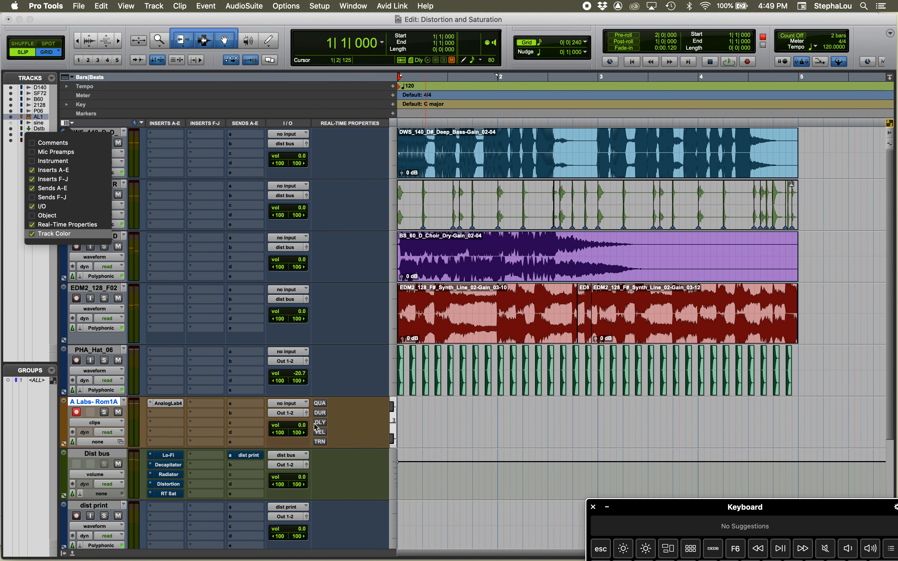
{"action": "left_click", "coordinate": [352, 427]}
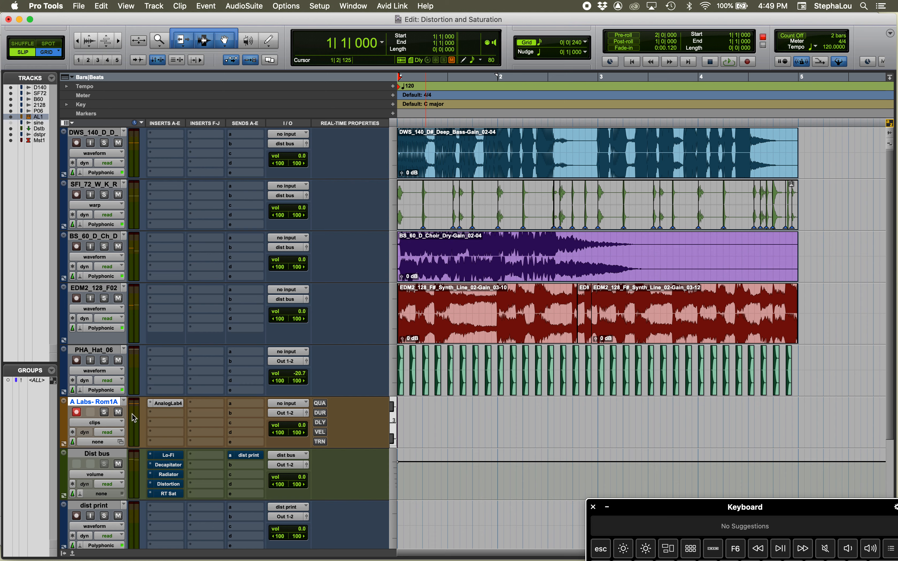
Create one new MIDI track directly below the A Labs- Rom1A track
{"action": "key", "text": "shift+super+n"}
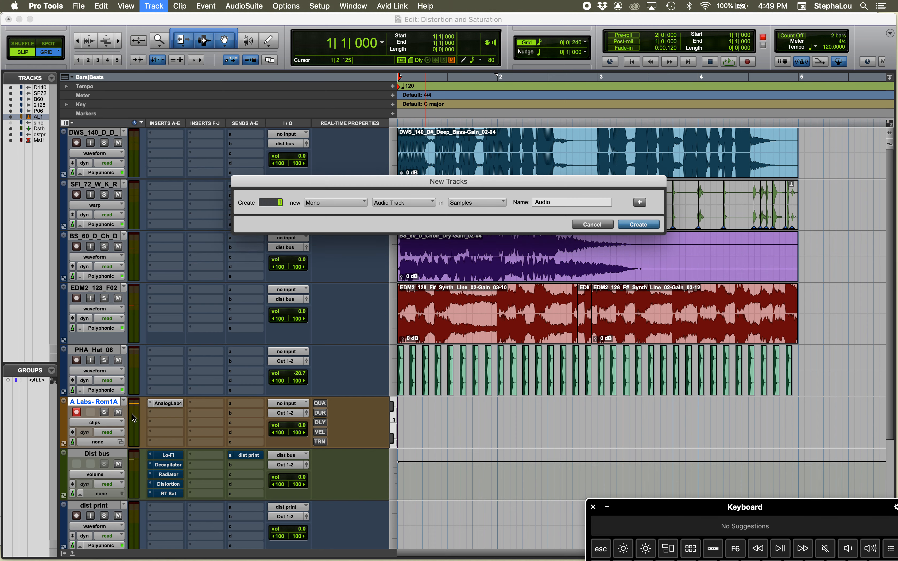
{"action": "key", "text": "super+Down"}
{"action": "key", "text": "super+Down"}
{"action": "key", "text": "super+Down"}
{"action": "key", "text": "super+Down"}
{"action": "key", "text": "super+Down"}
{"action": "key", "text": "super+Up"}
{"action": "key", "text": "Return"}
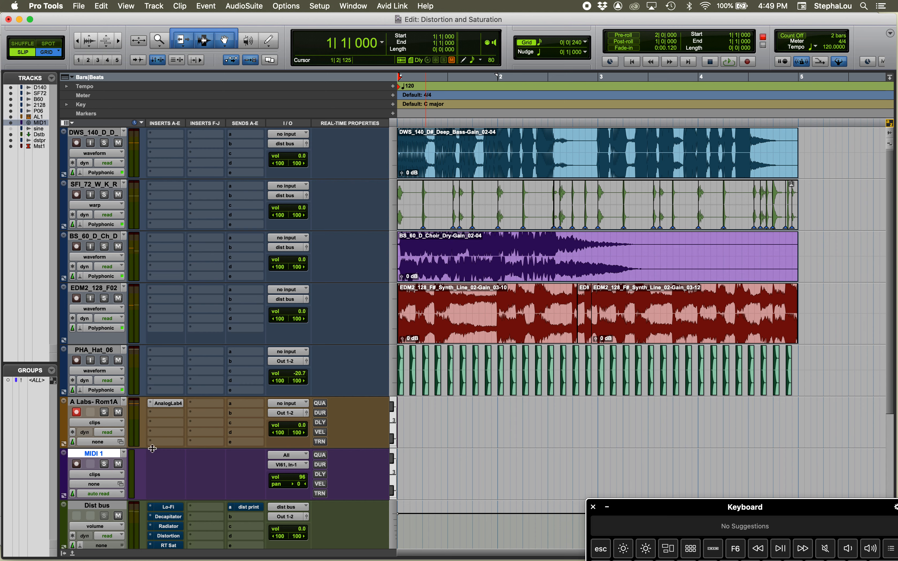
Delete the newly created MIDI track
{"action": "right_click", "coordinate": [101, 457]}
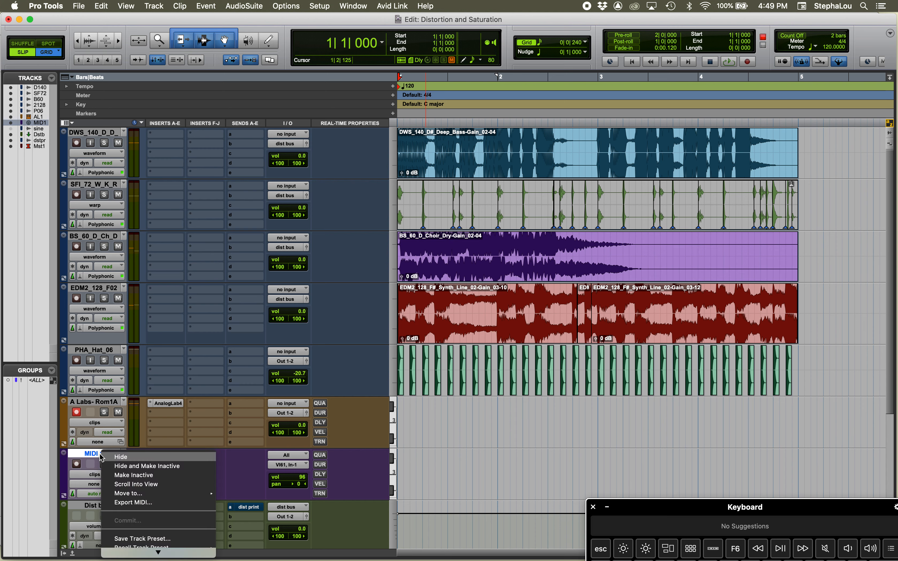
{"action": "scroll", "coordinate": [153, 497], "scroll_direction": "down", "scroll_amount": 5}
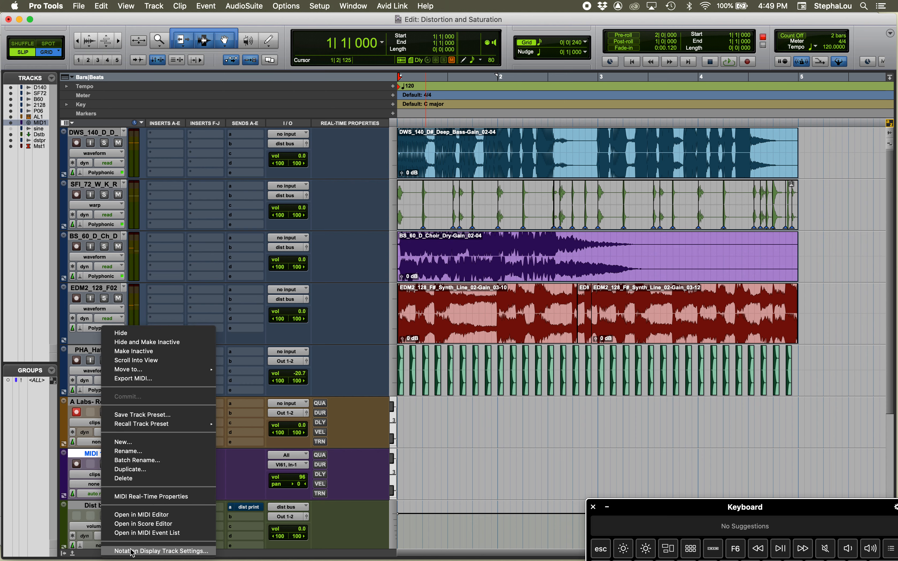
{"action": "left_click", "coordinate": [129, 478]}
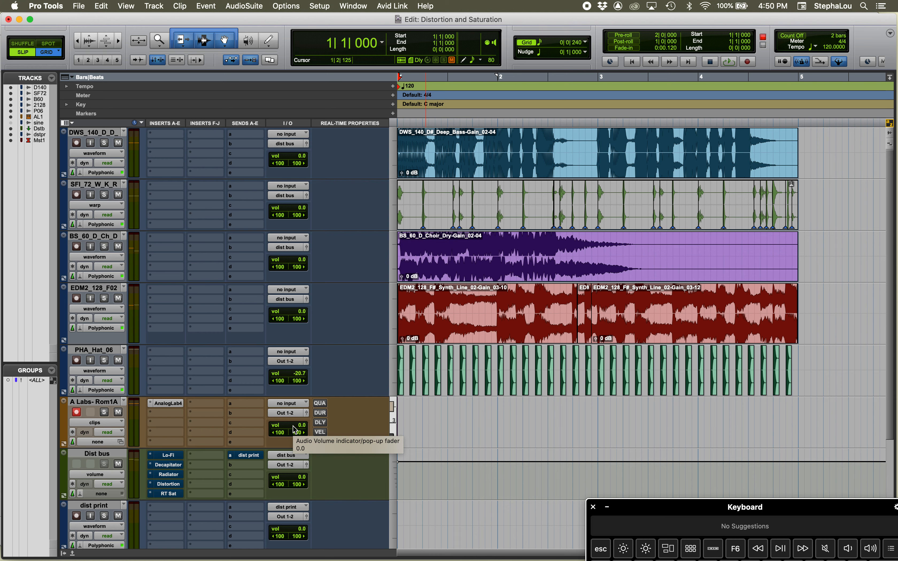
Record a four-bar MIDI performance on the A Labs- Rom1A track, starting at bar 1
{"action": "key", "text": "super+space"}
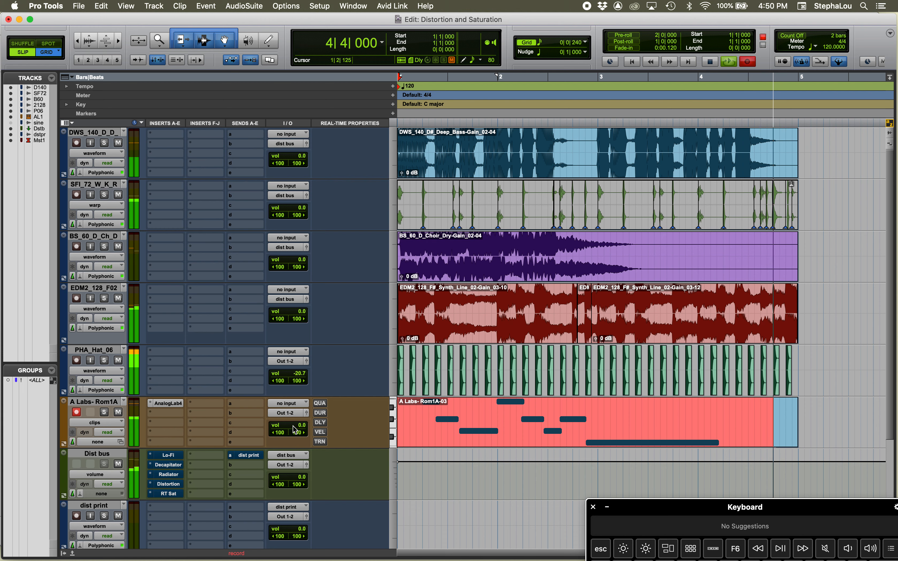
{"action": "key", "text": "space"}
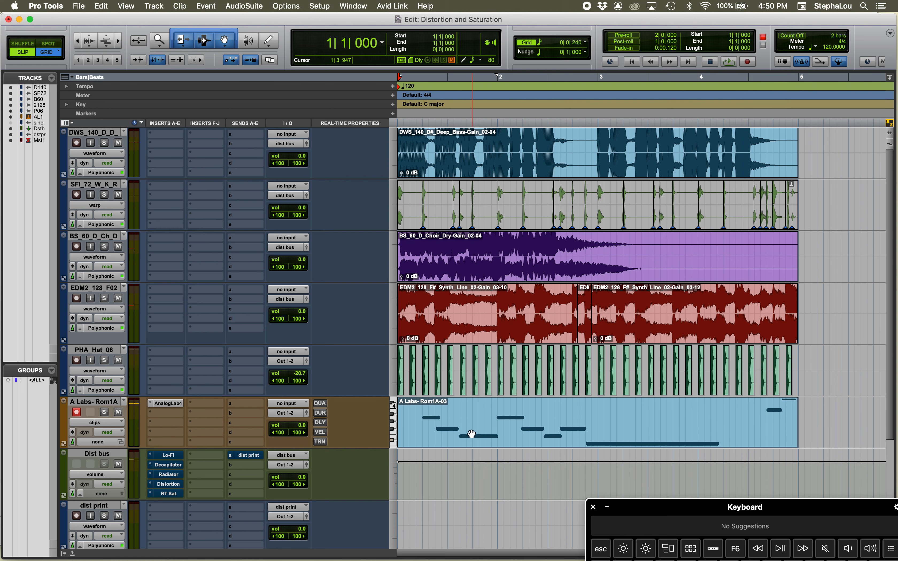
Examine the timing of the first recorded MIDI notes against the beat grid up close
{"action": "left_click", "coordinate": [441, 411]}
{"action": "key", "text": "super+bracketright"}
{"action": "key", "text": "super+bracketright"}
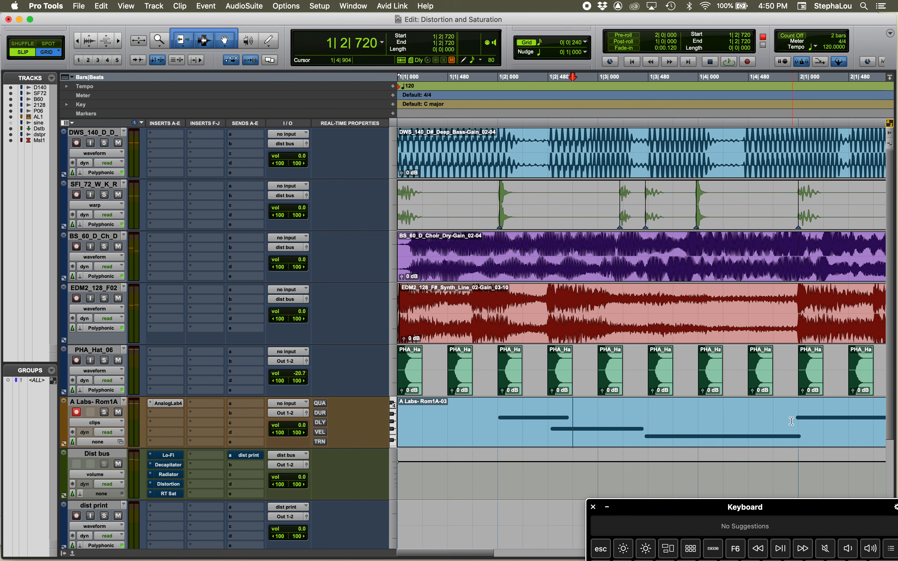
{"action": "key", "text": "super+bracketleft"}
{"action": "key", "text": "super+bracketleft"}
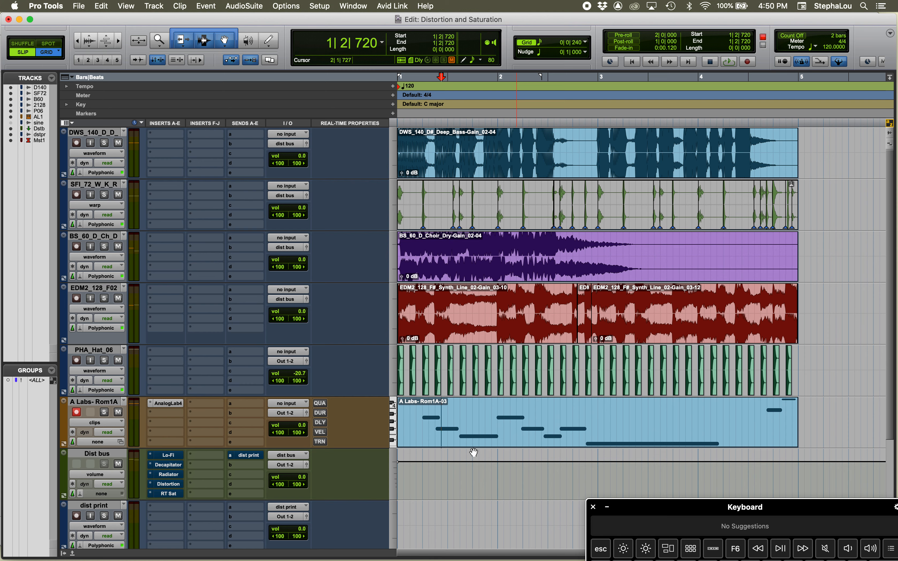
Enable real-time Quantize for the A Labs- Rom1A track and enlarge the track's height
{"action": "left_click", "coordinate": [543, 440]}
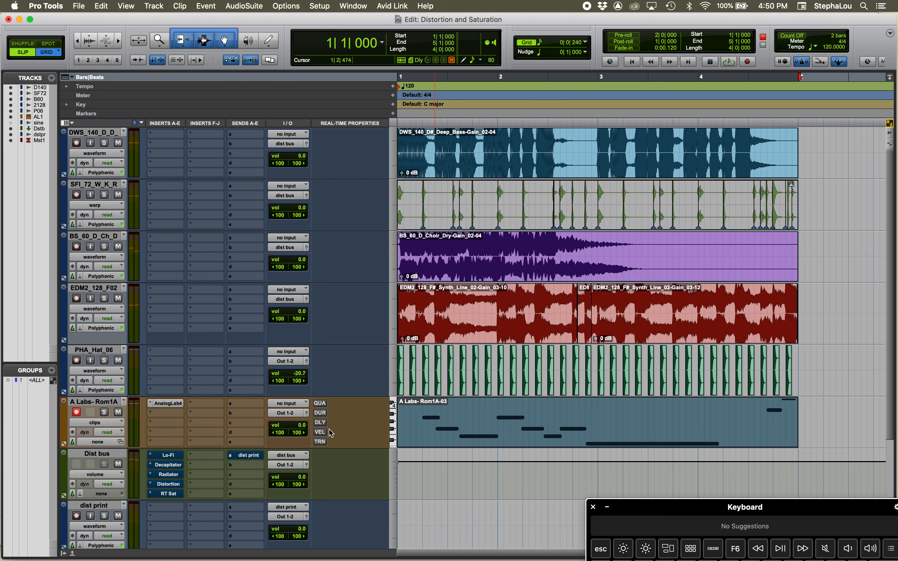
{"action": "left_click", "coordinate": [320, 404]}
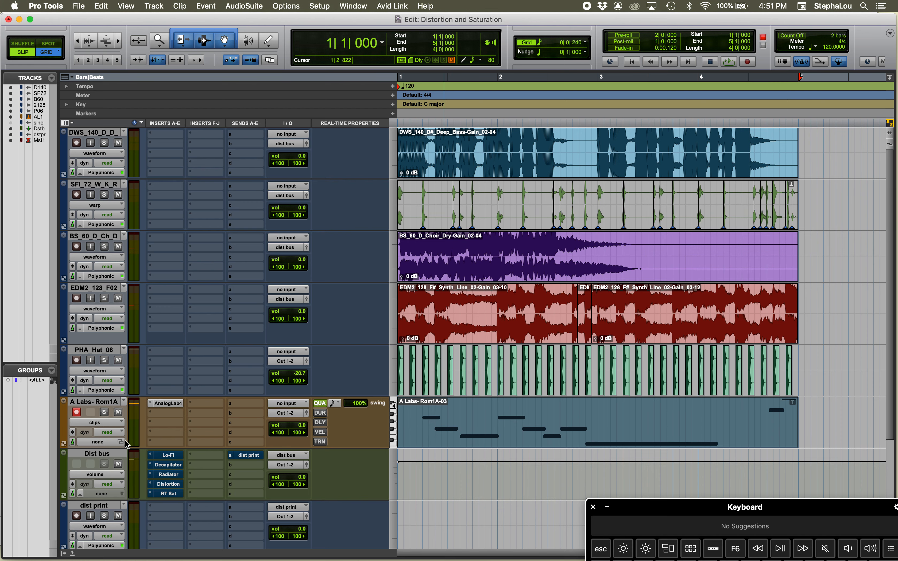
{"action": "left_click_drag", "start_coordinate": [126, 444], "coordinate": [126, 550]}
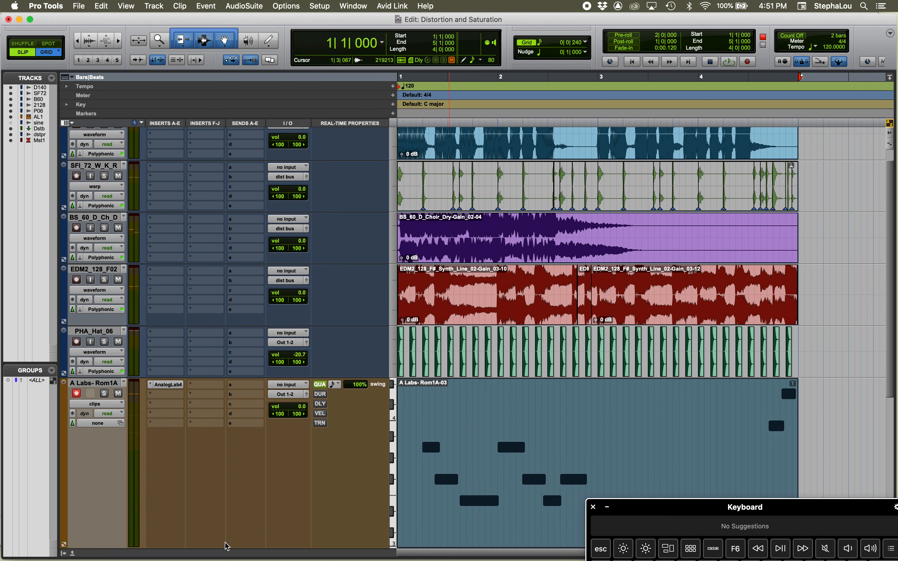
{"action": "scroll", "coordinate": [319, 493], "scroll_direction": "down", "scroll_amount": 6}
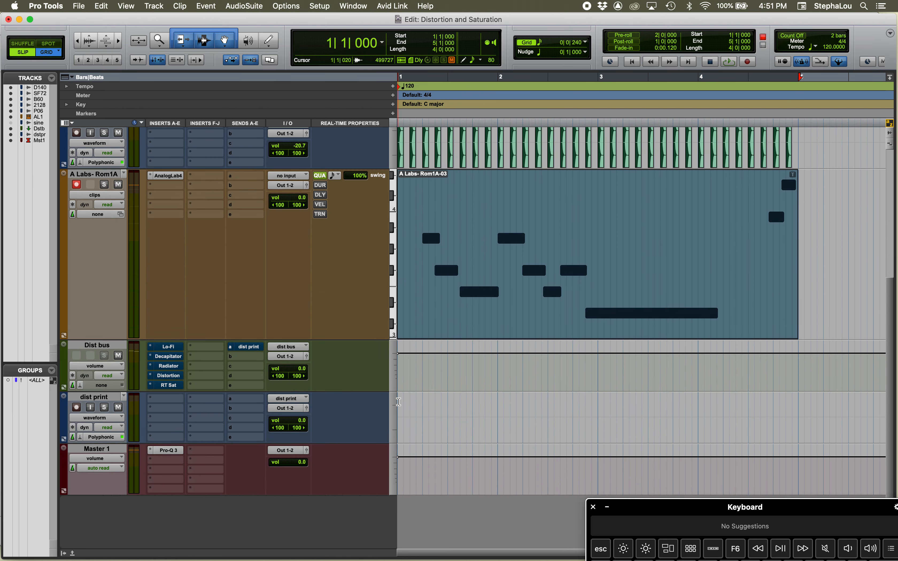
{"action": "key", "text": "super+bracketright"}
{"action": "key", "text": "super+bracketright"}
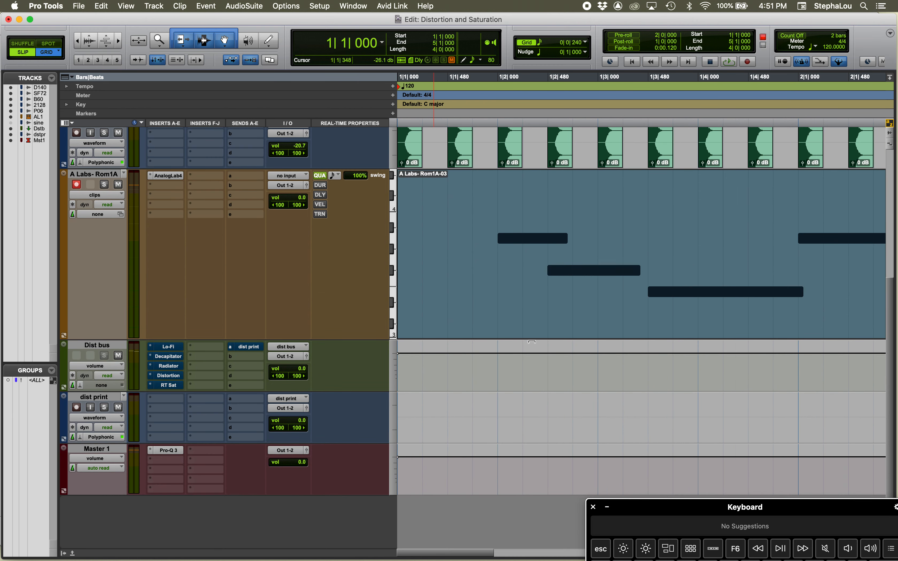
Switch the track's real-time Quantize off and on repeatedly to compare the original and quantized note positions
{"action": "left_click", "coordinate": [319, 176]}
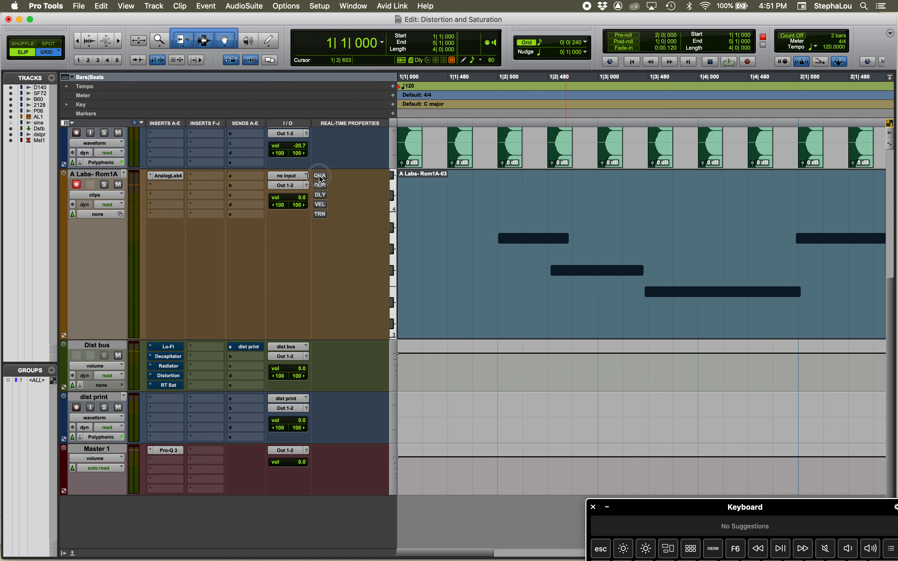
{"action": "left_click", "coordinate": [318, 176]}
{"action": "left_click", "coordinate": [319, 176]}
{"action": "left_click", "coordinate": [319, 176]}
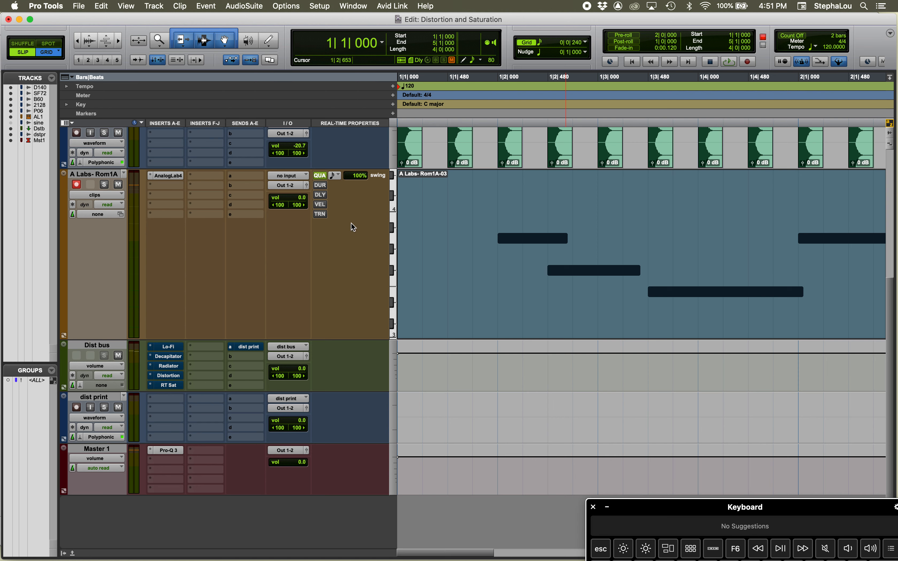
Set the A Labs- Rom1A track's real-time Quantize value to 1/8 note
{"action": "left_click", "coordinate": [335, 176]}
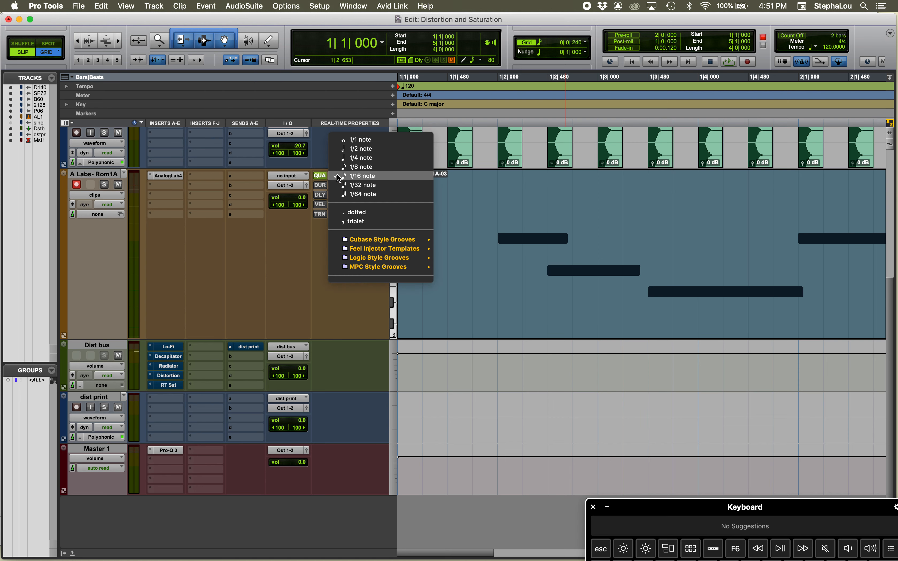
{"action": "left_click", "coordinate": [354, 168]}
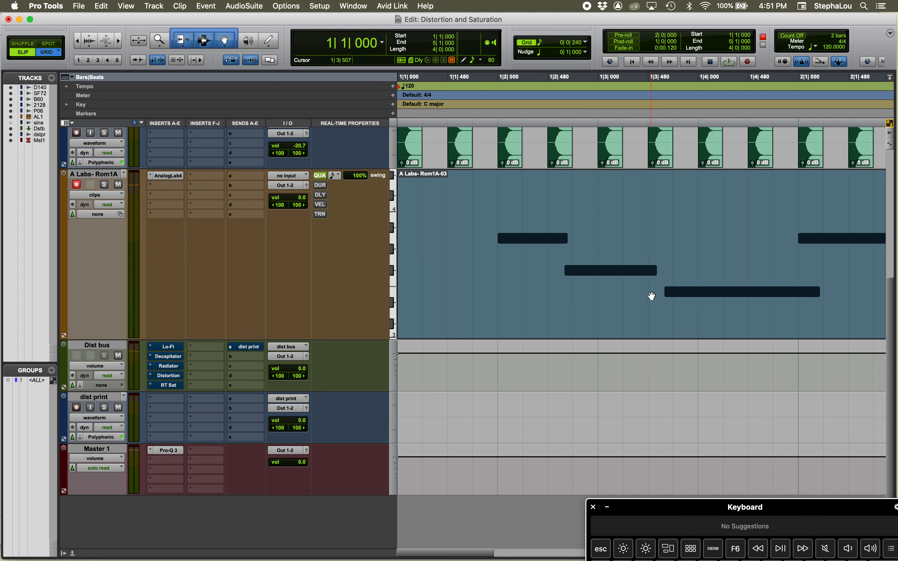
{"action": "key", "text": "r"}
{"action": "key", "text": "r"}
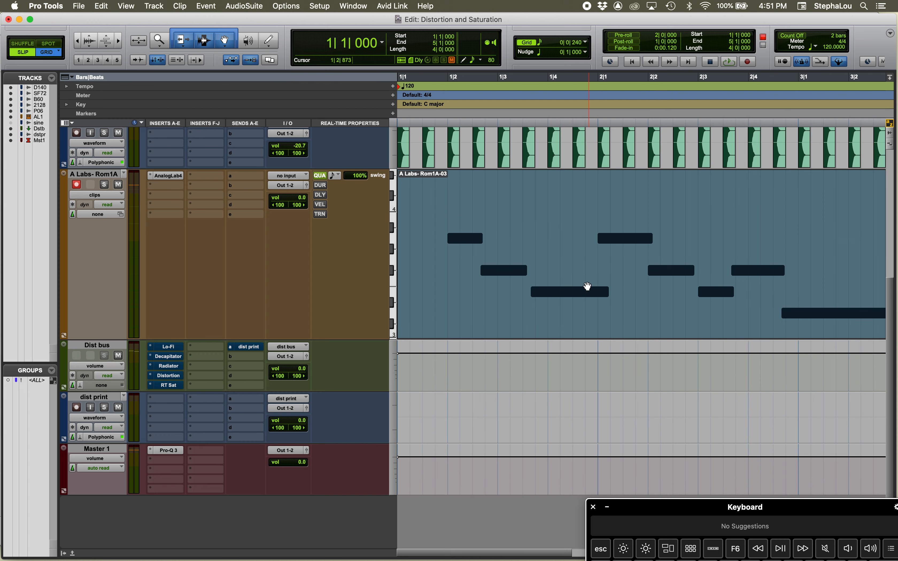
Play the session from the beginning to hear the quantized MIDI part, and stop playback
{"action": "key", "text": "Return"}
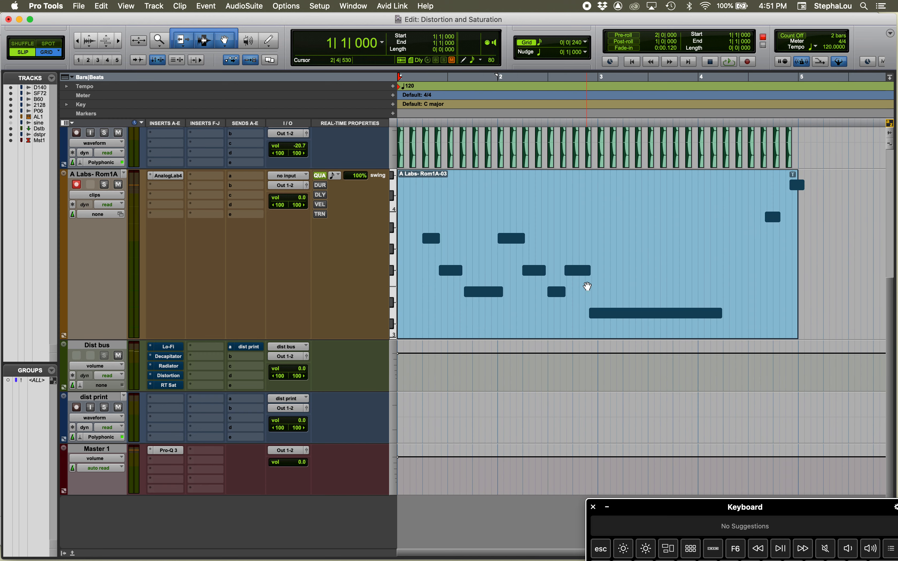
{"action": "key", "text": "space"}
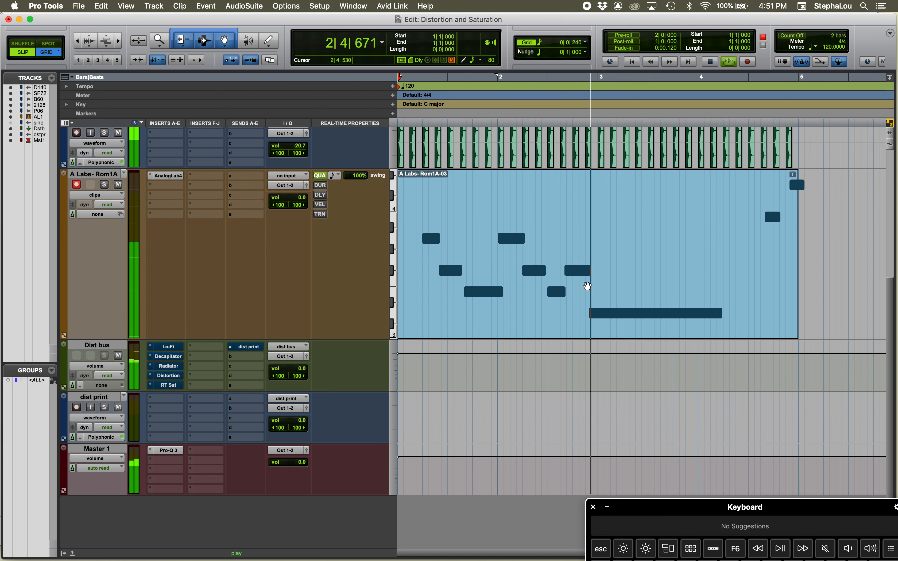
{"action": "key", "text": "space"}
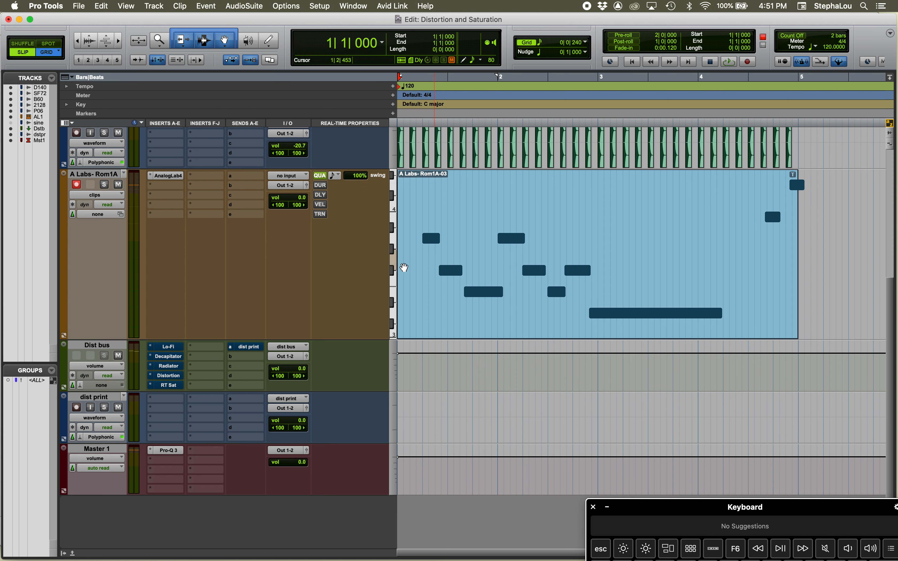
Apply the dotted option to the track's real-time Quantize and change its value to 1/16 note
{"action": "left_click", "coordinate": [335, 176]}
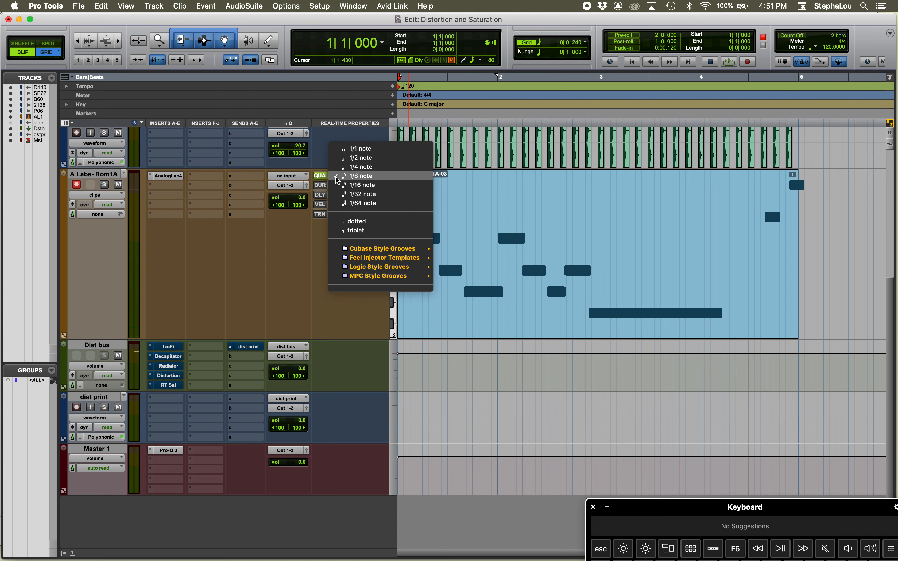
{"action": "mouse_move", "coordinate": [374, 252]}
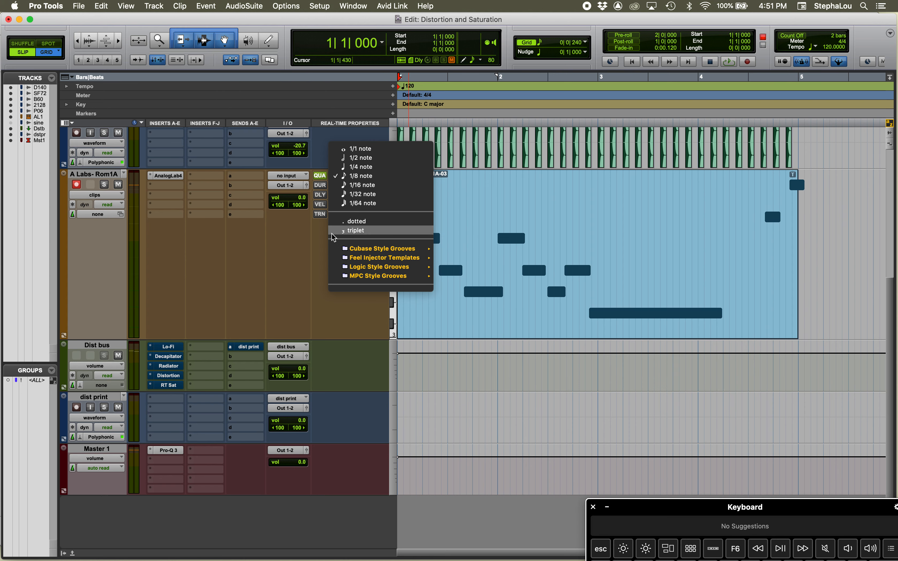
{"action": "left_click", "coordinate": [317, 236]}
{"action": "left_click", "coordinate": [334, 176]}
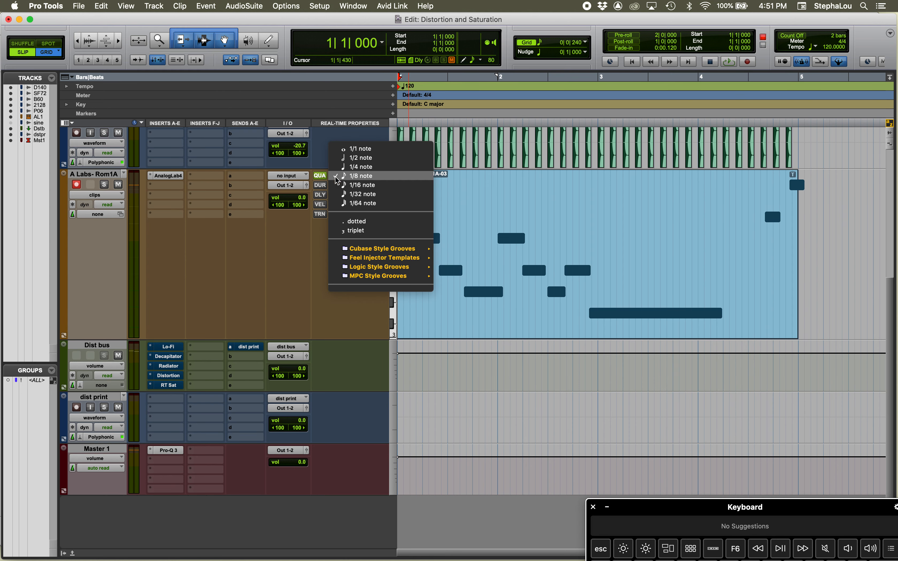
{"action": "left_click", "coordinate": [362, 230]}
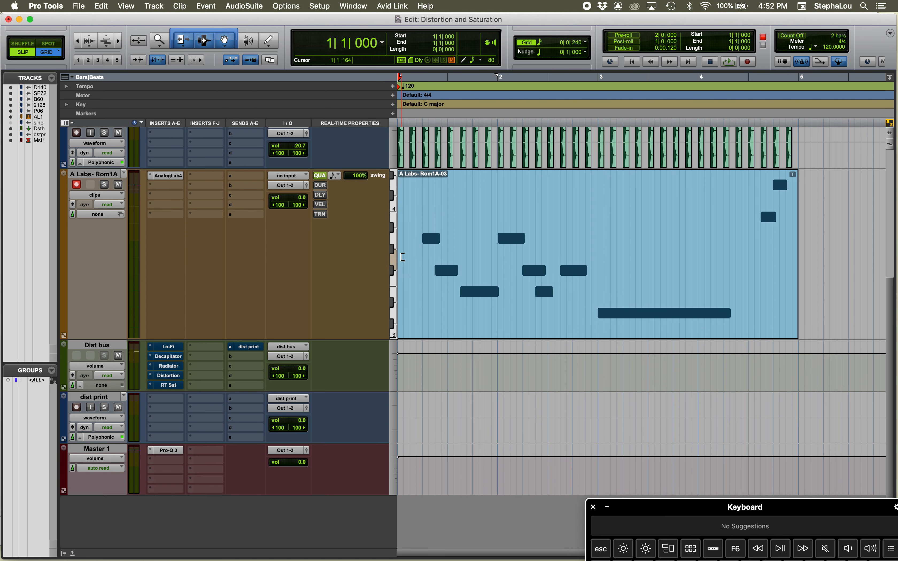
{"action": "left_click", "coordinate": [334, 175]}
{"action": "left_click", "coordinate": [345, 186]}
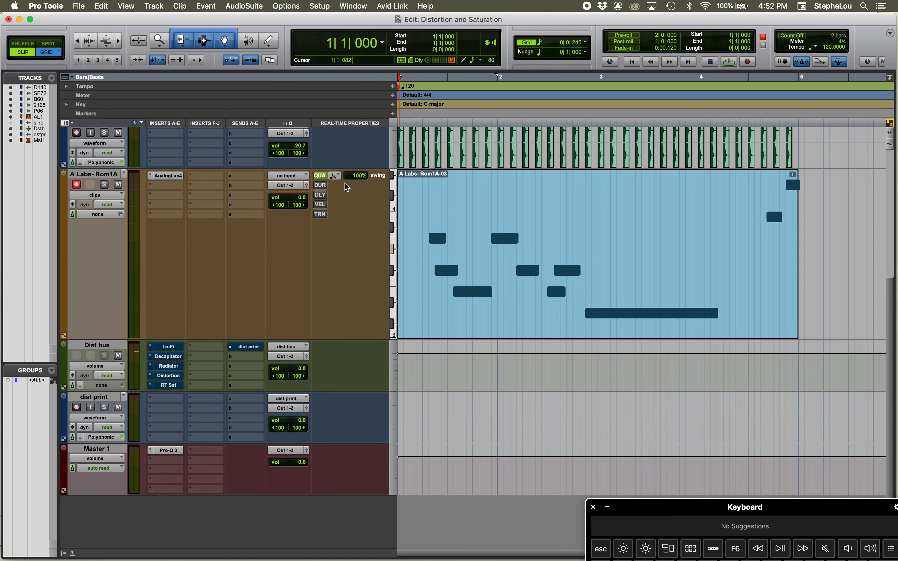
Check the dotted 1/16 Quantize setting and switch Quantize off and on to compare the note positions
{"action": "left_click", "coordinate": [337, 176]}
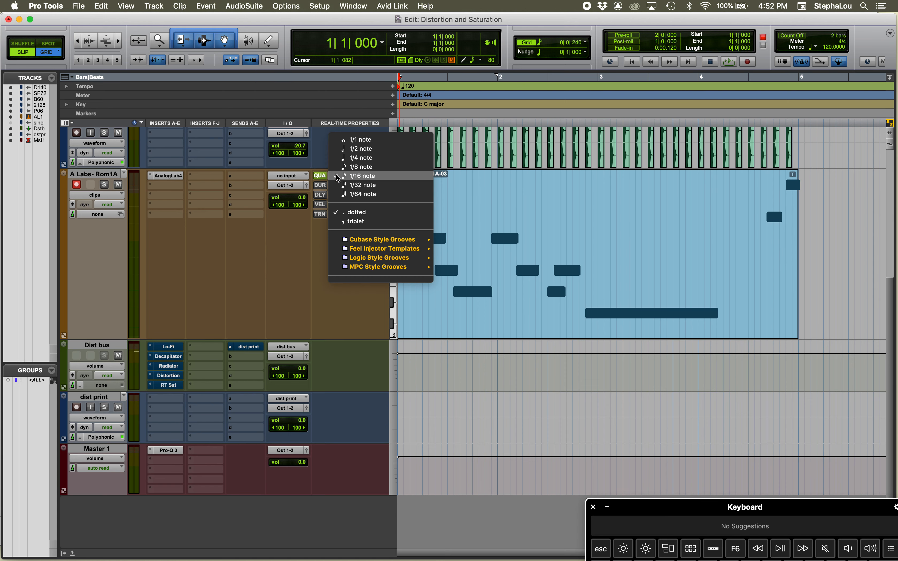
{"action": "left_click", "coordinate": [317, 261]}
{"action": "left_click", "coordinate": [320, 175]}
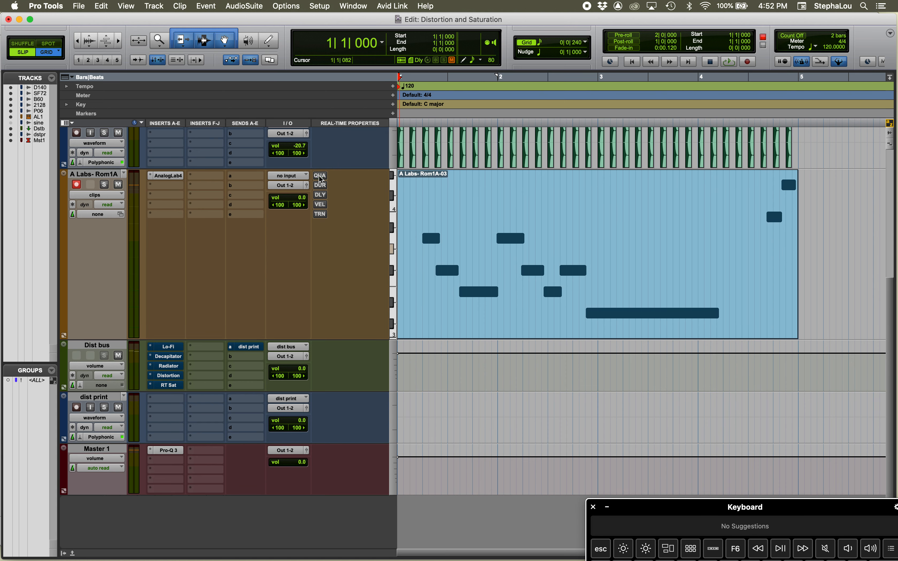
{"action": "left_click", "coordinate": [320, 176]}
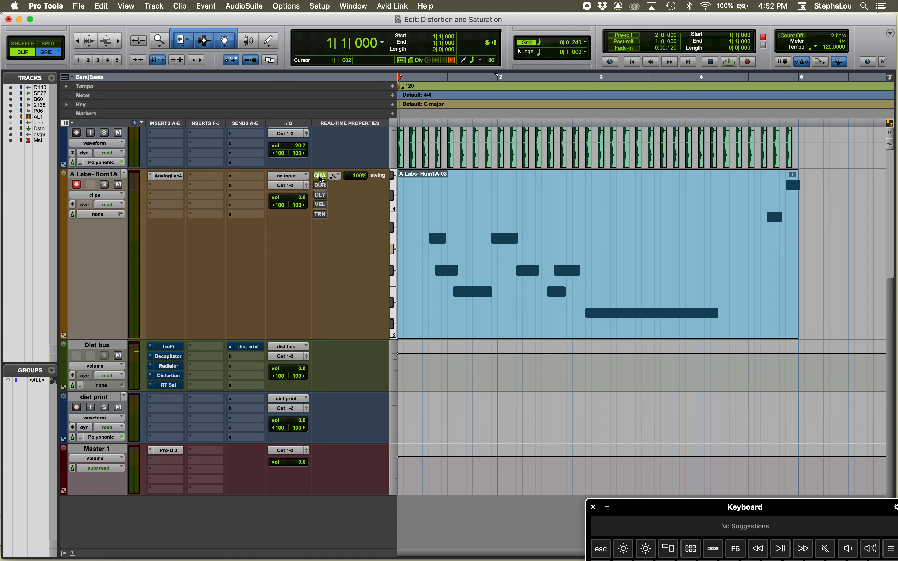
Remove the dotted option from the track's real-time Quantize and set its value to 1/8 note
{"action": "left_click", "coordinate": [338, 177]}
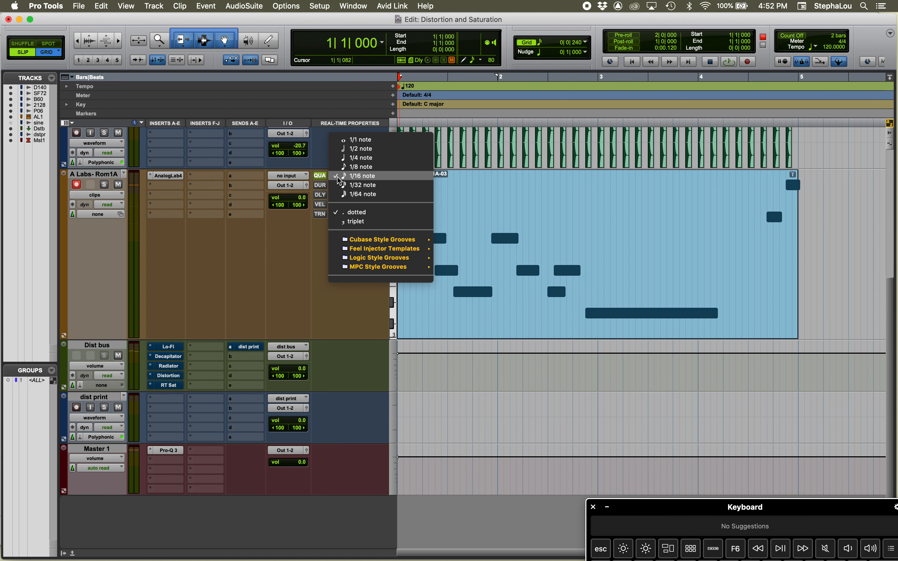
{"action": "left_click", "coordinate": [353, 214]}
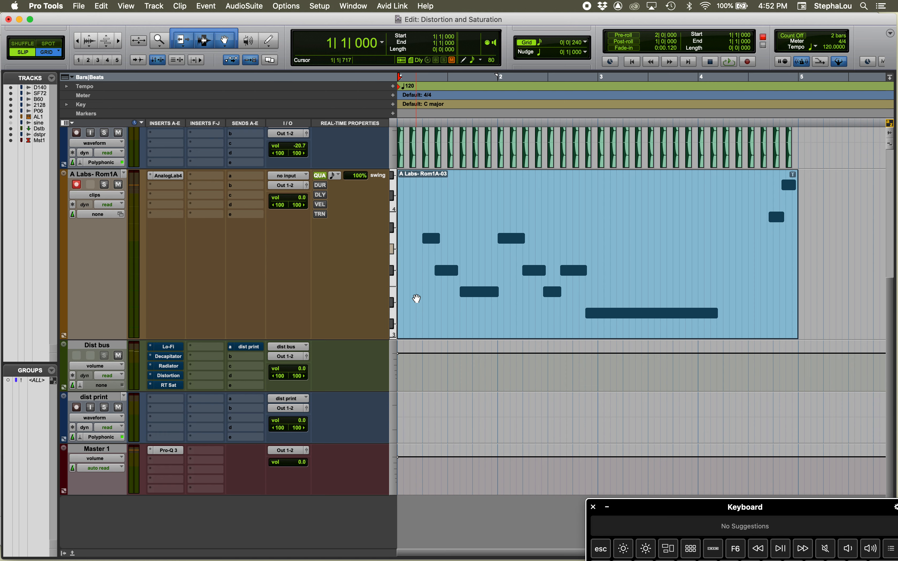
{"action": "left_click", "coordinate": [336, 177]}
{"action": "left_click", "coordinate": [355, 180]}
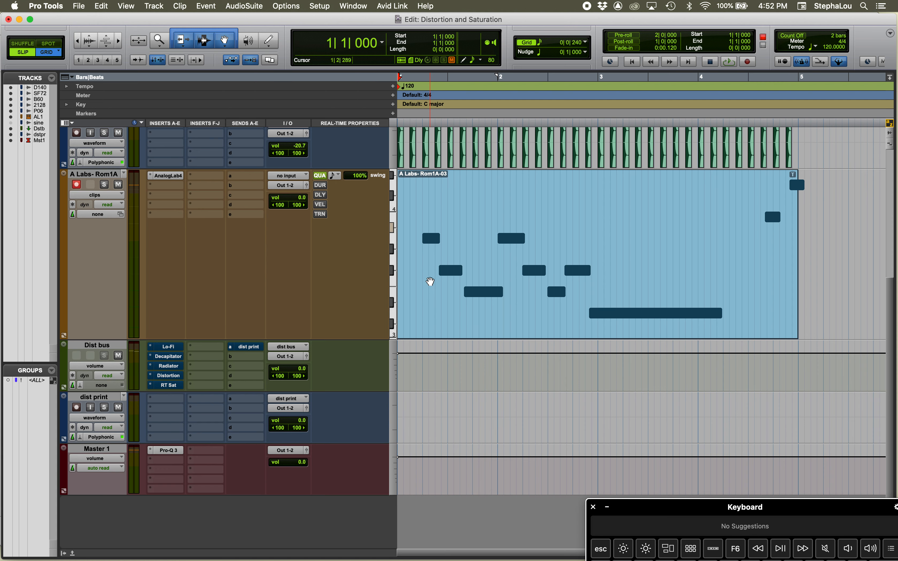
Record from the session start over the A Labs- Rom1A MIDI clip, stop the recording, and place the edit cursor at 1|1|720
{"action": "key", "text": "super+space"}
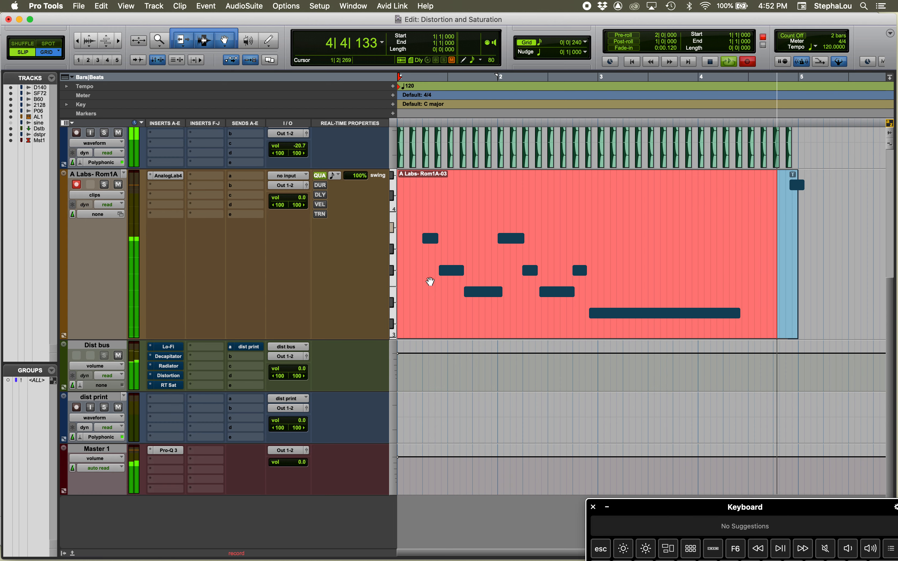
{"action": "key", "text": "space"}
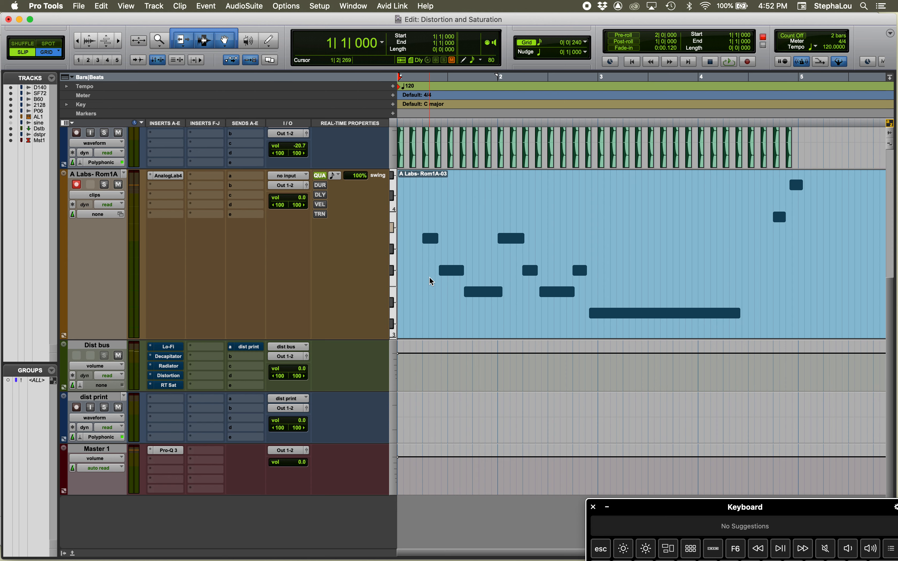
{"action": "left_click", "coordinate": [415, 221]}
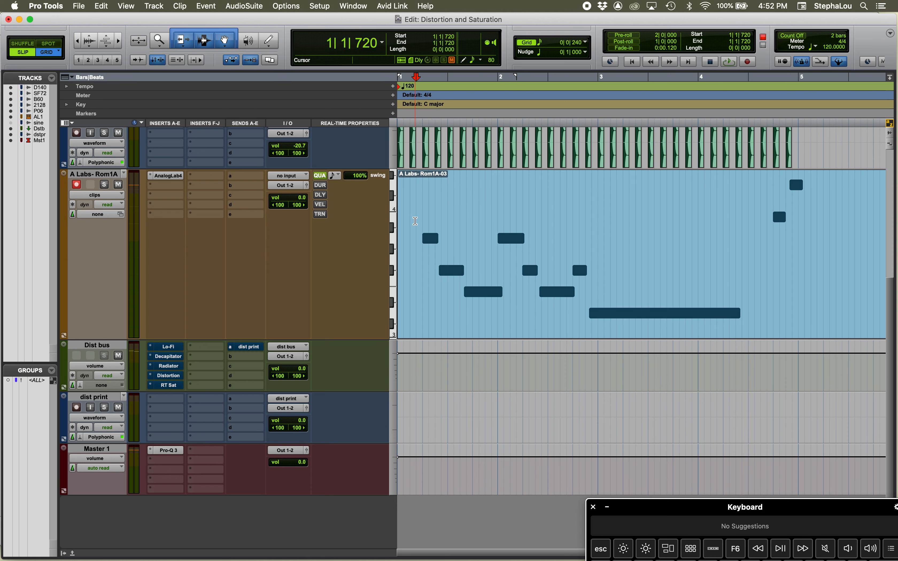
Set the track's Quantize swing to 0% and play the session from the beginning to hear the result, then stop
{"action": "left_click", "coordinate": [359, 177]}
{"action": "type", "text": "0"}
{"action": "key", "text": "Return"}
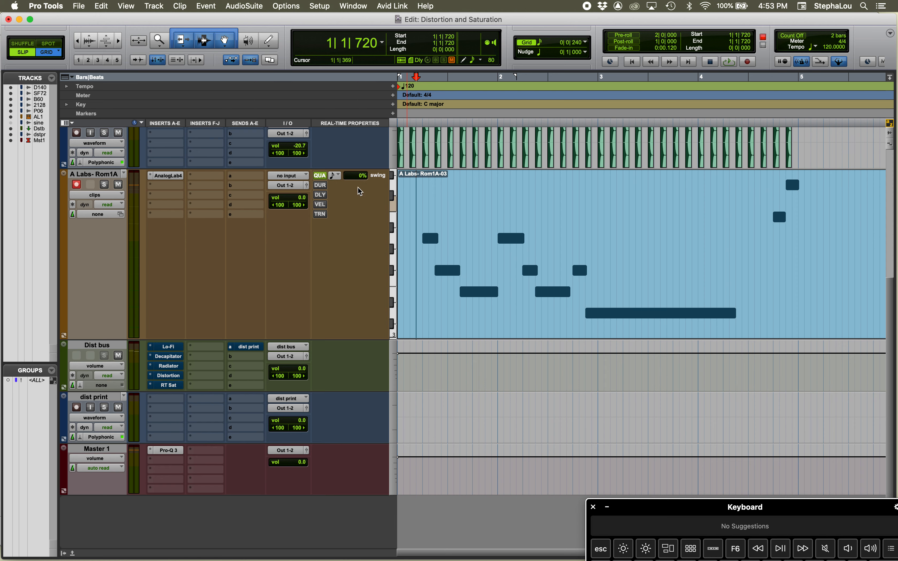
{"action": "key", "text": "Return"}
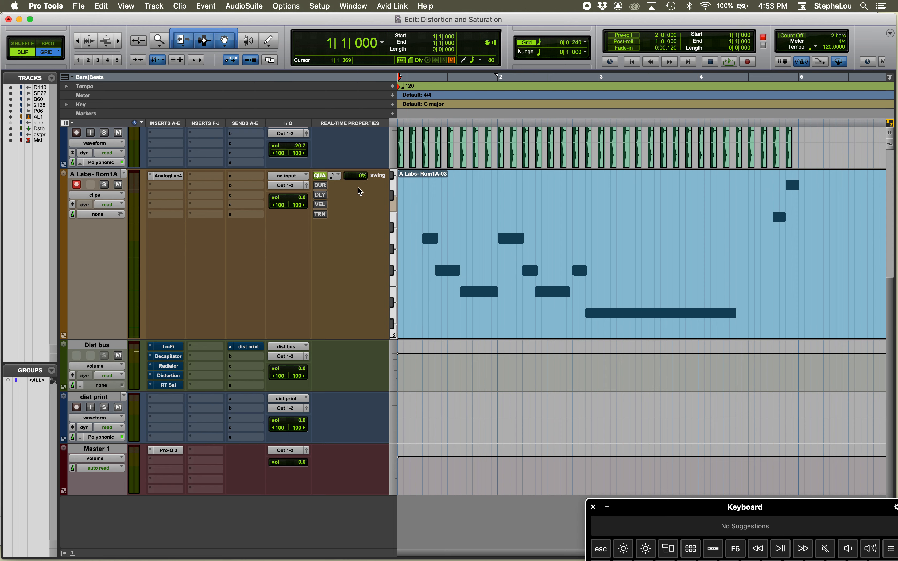
{"action": "key", "text": "space"}
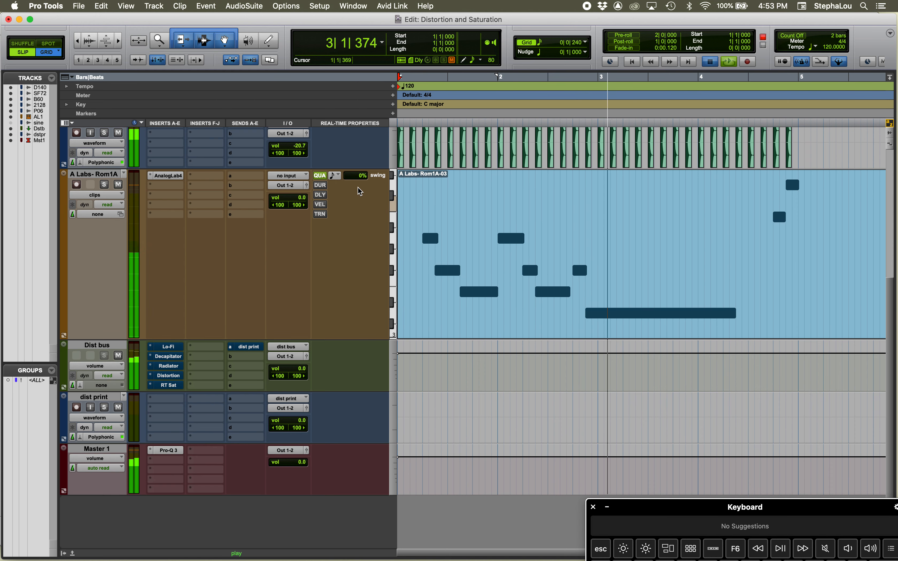
{"action": "key", "text": "space"}
Raise the track's Quantize swing to 36% and play the MIDI part to hear the timing, then stop
{"action": "left_click_drag", "start_coordinate": [356, 175], "coordinate": [359, 156]}
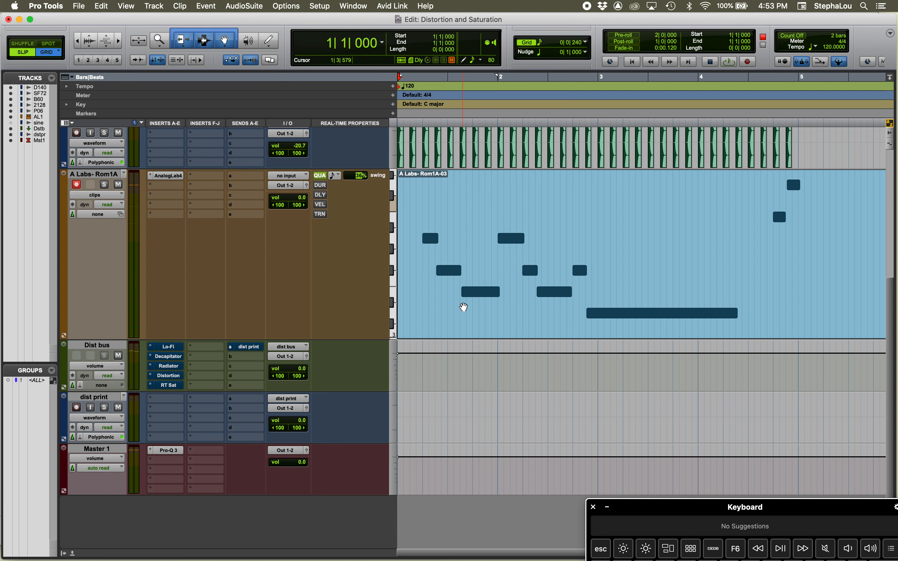
{"action": "key", "text": "space"}
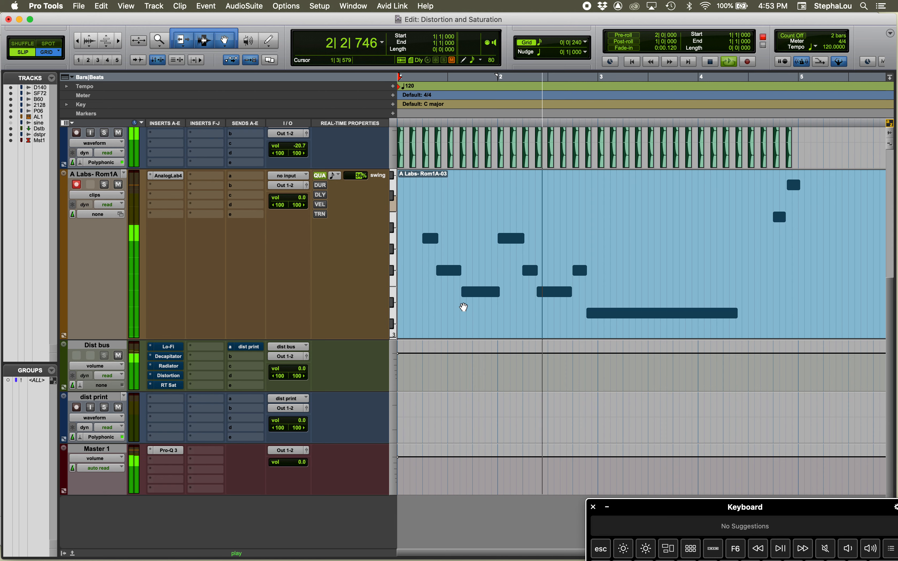
{"action": "key", "text": "space"}
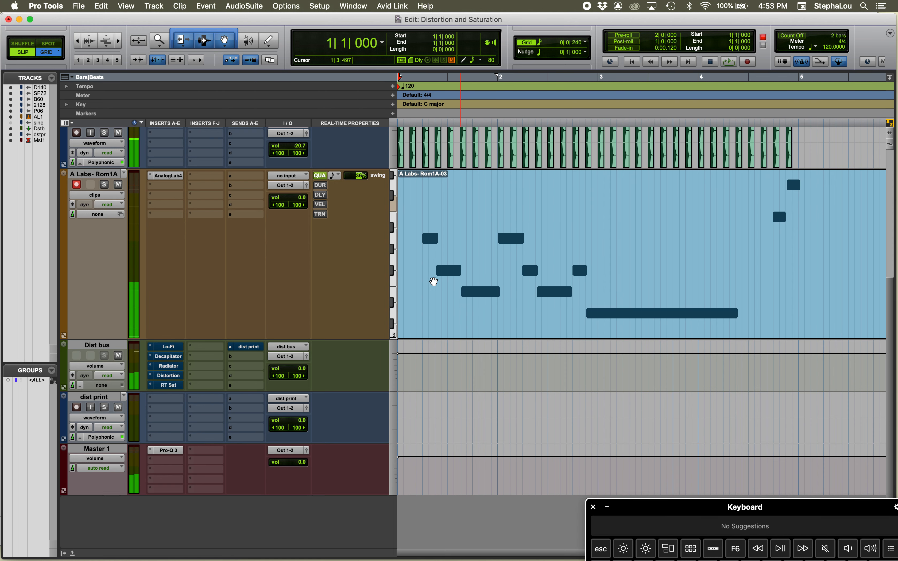
Enable the real-time Duration property on the A Labs- Rom1A track in add mode and set it to 500 ticks
{"action": "left_click", "coordinate": [321, 186]}
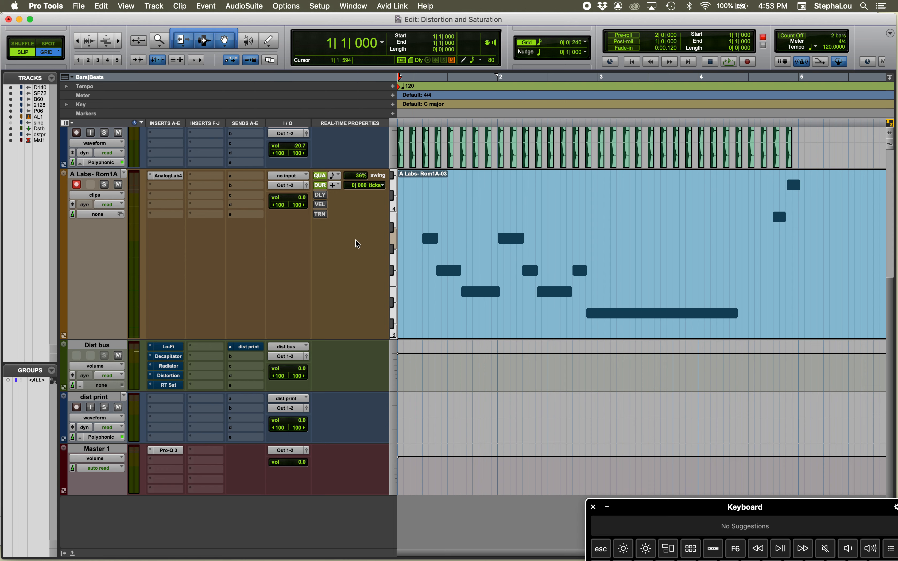
{"action": "left_click", "coordinate": [336, 185]}
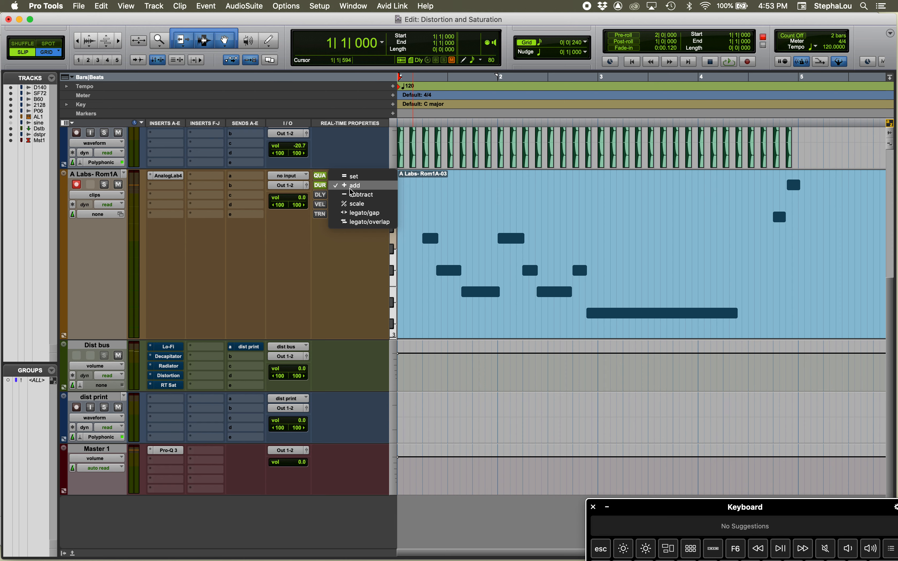
{"action": "left_click", "coordinate": [341, 277]}
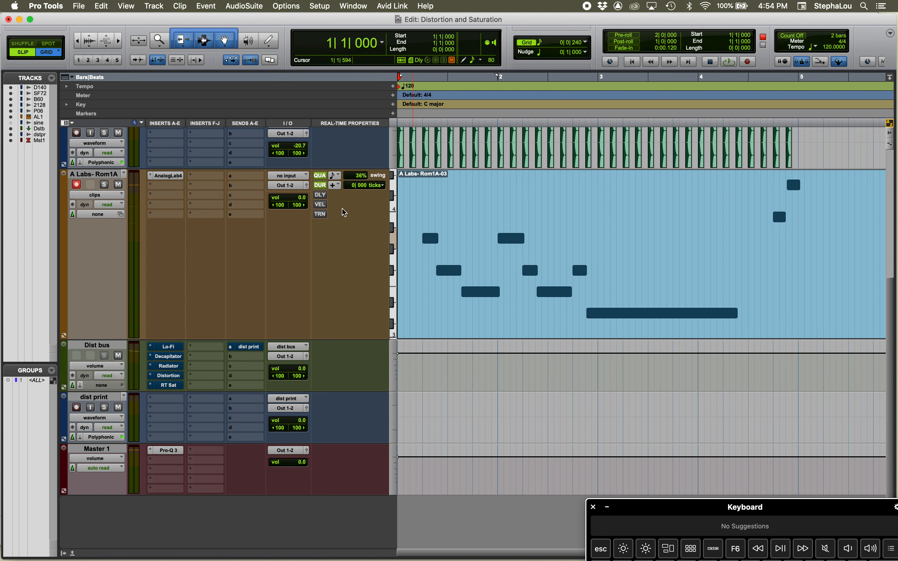
{"action": "left_click", "coordinate": [358, 185]}
{"action": "type", "text": "500"}
{"action": "key", "text": "Return"}
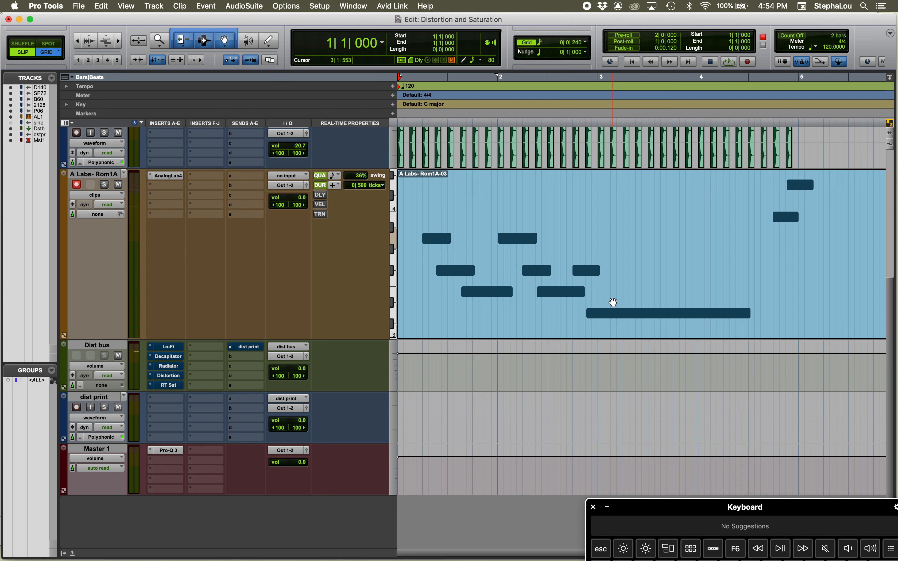
Switch the track's Duration property to set mode and choose 1/64 note as its note value
{"action": "left_click", "coordinate": [335, 183]}
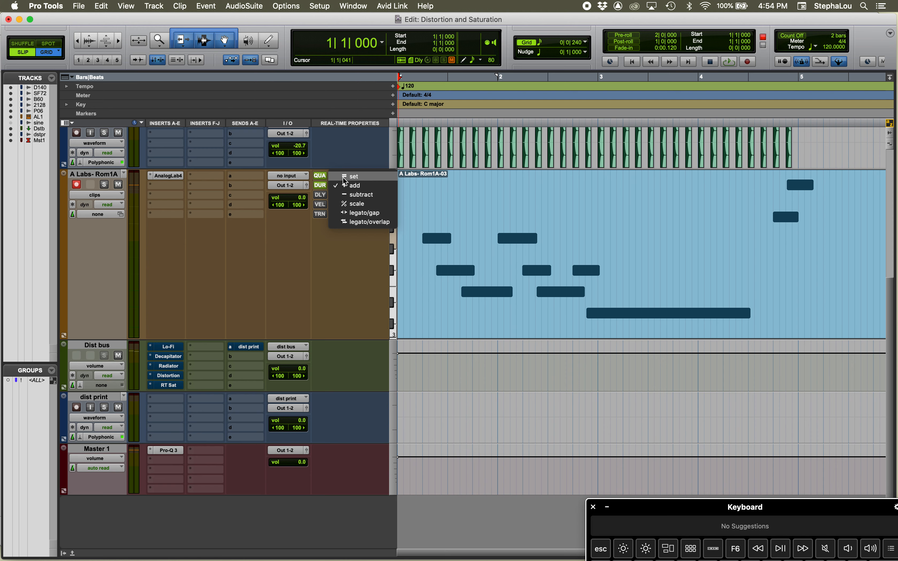
{"action": "left_click", "coordinate": [342, 176]}
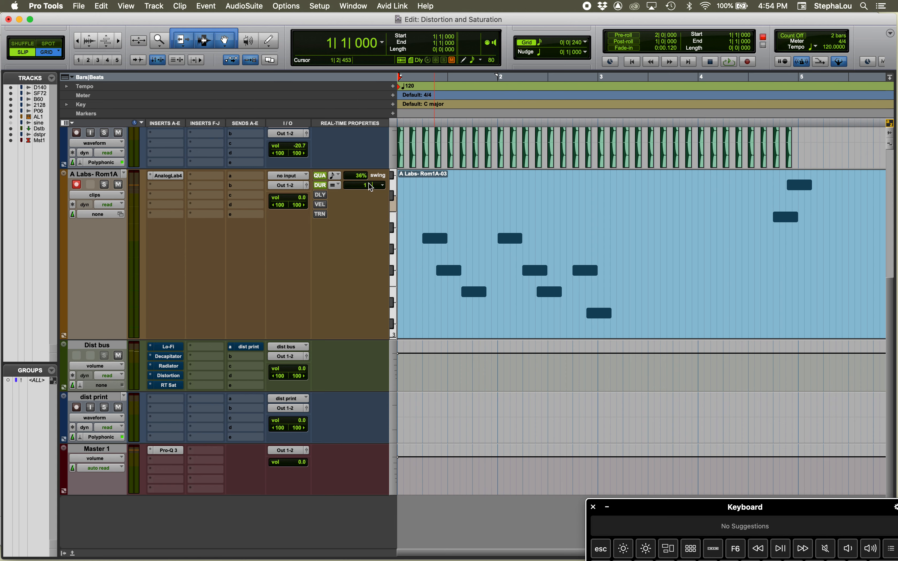
{"action": "left_click", "coordinate": [382, 185]}
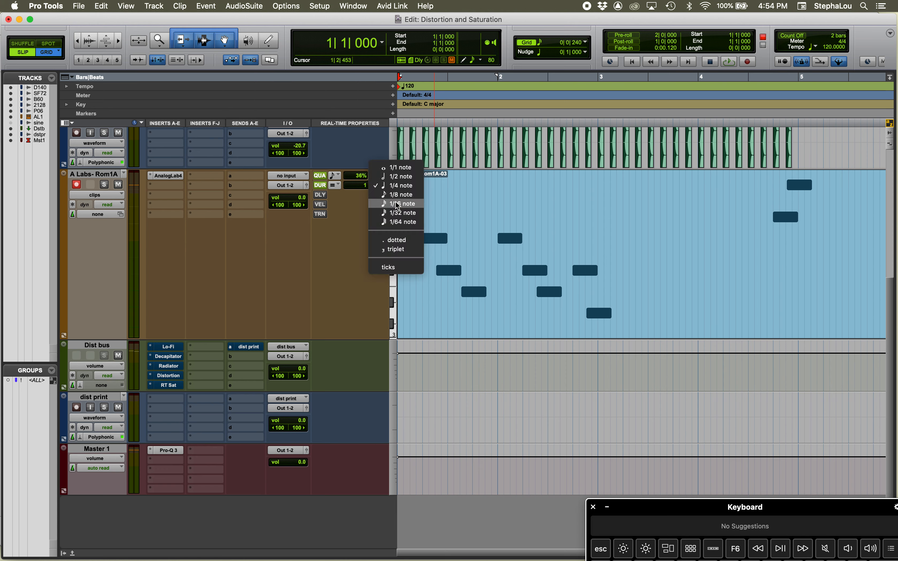
{"action": "left_click", "coordinate": [397, 221]}
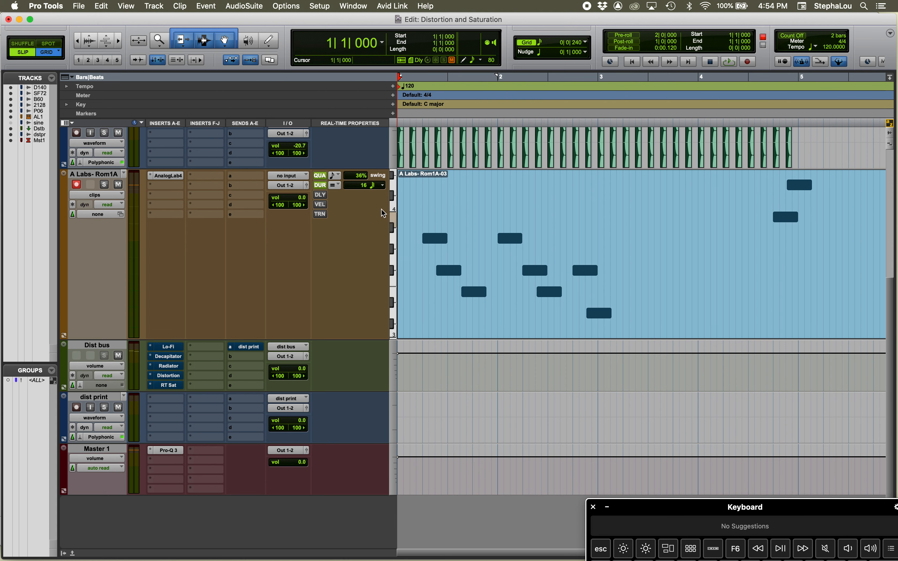
Change the Duration note value to 1/1 note to lengthen the notes, and change it again to 1/8 note
{"action": "left_click", "coordinate": [381, 187]}
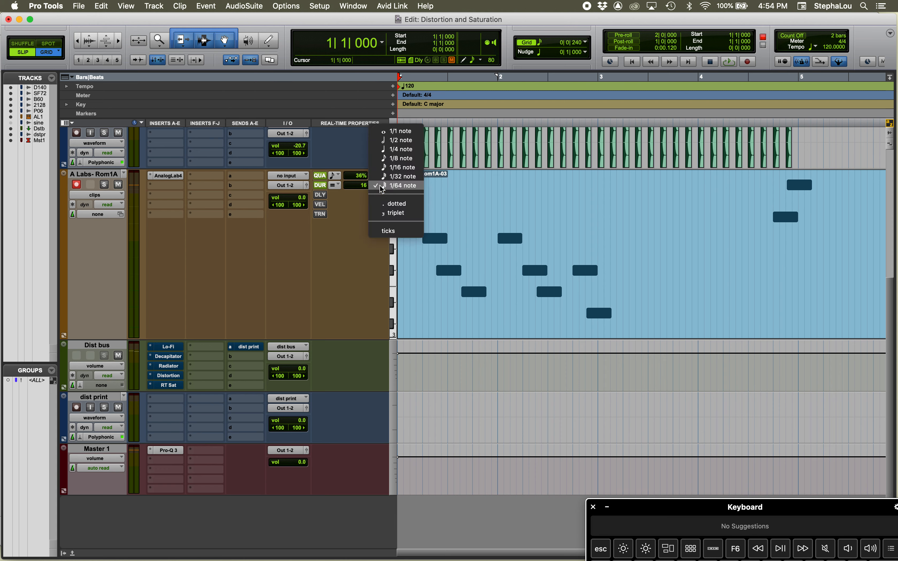
{"action": "left_click", "coordinate": [394, 133]}
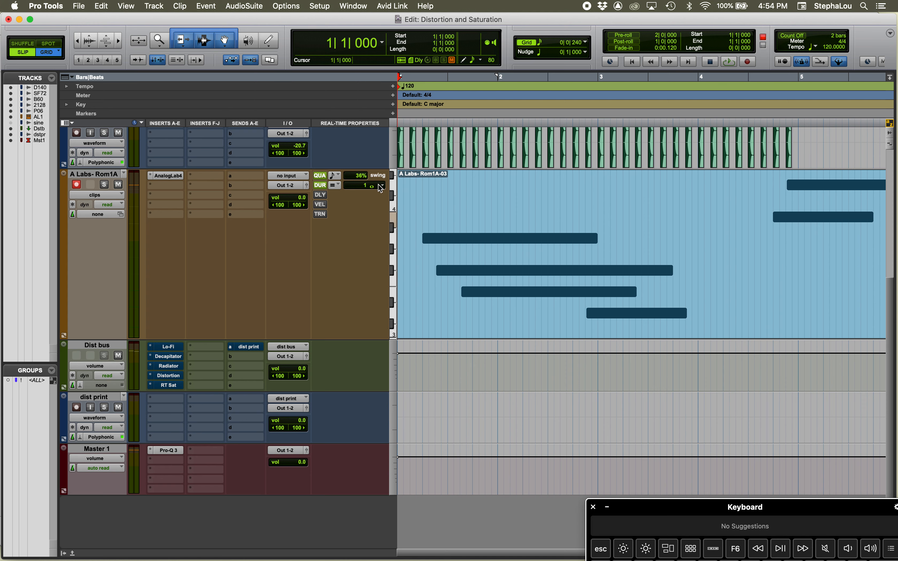
{"action": "left_click", "coordinate": [379, 185]}
{"action": "left_click", "coordinate": [392, 214]}
Review the available Duration modes, including scale, legato/gap and legato/overlap, and leave the set mode active
{"action": "left_click", "coordinate": [334, 186]}
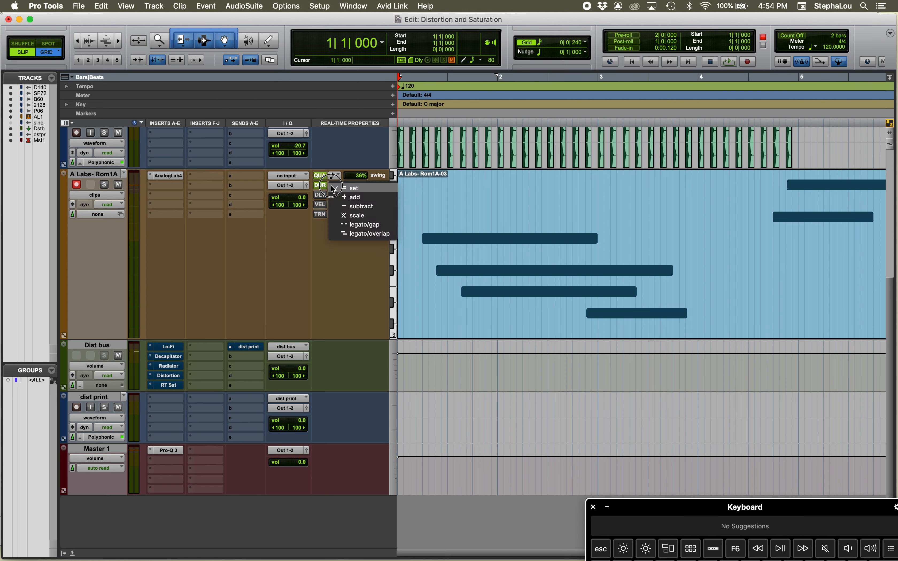
{"action": "left_click", "coordinate": [331, 185]}
{"action": "left_click", "coordinate": [334, 185]}
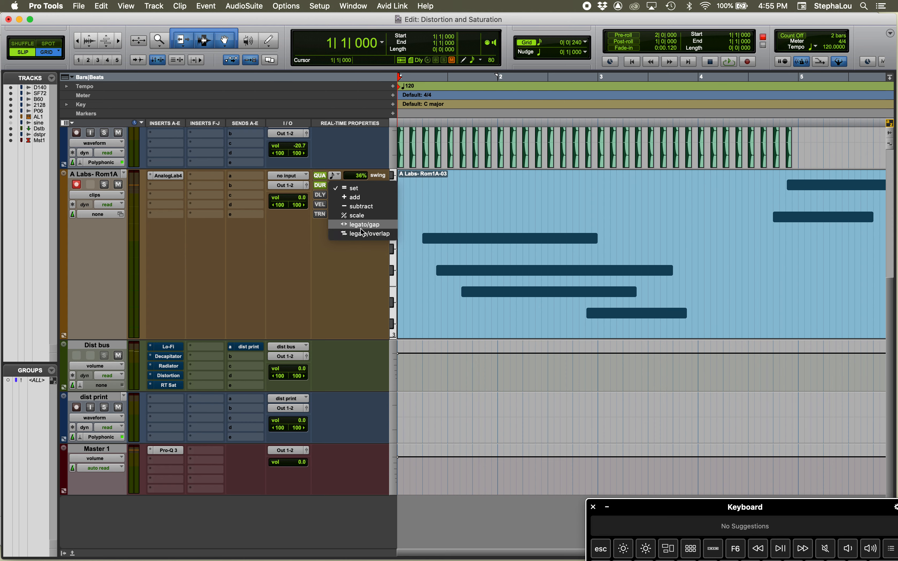
{"action": "left_click", "coordinate": [363, 269]}
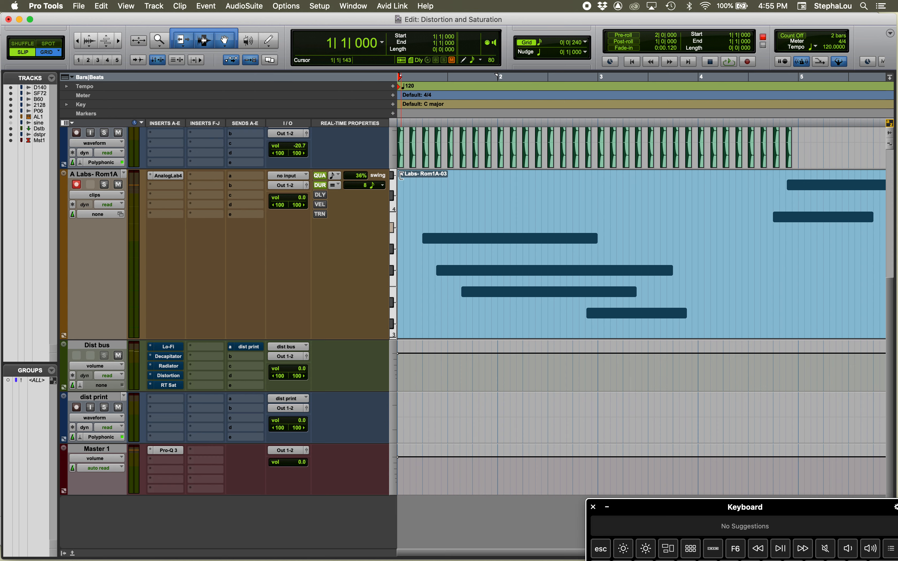
{"action": "left_click", "coordinate": [336, 184]}
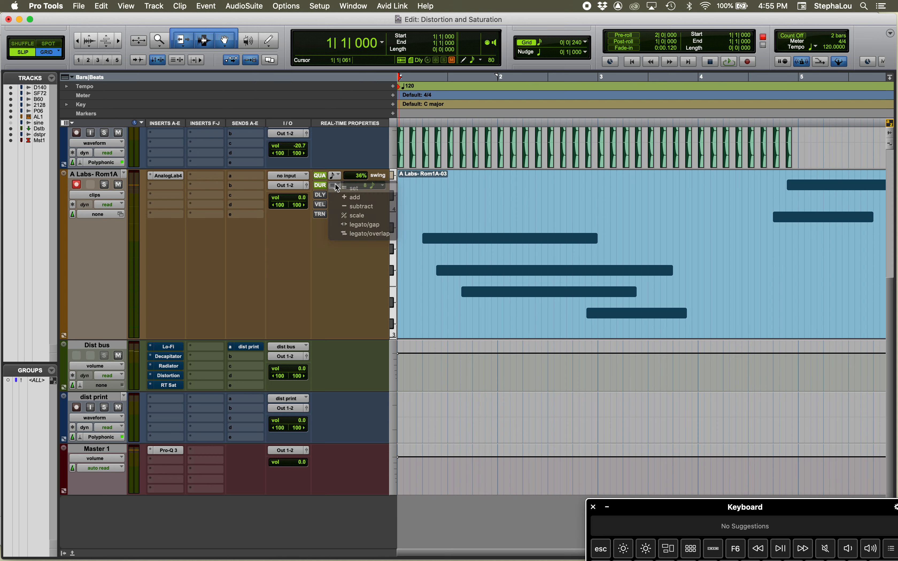
{"action": "left_click", "coordinate": [374, 200]}
Set the Duration note value to 1/4 note and record from the session start over the MIDI clip, then stop
{"action": "left_click", "coordinate": [382, 186]}
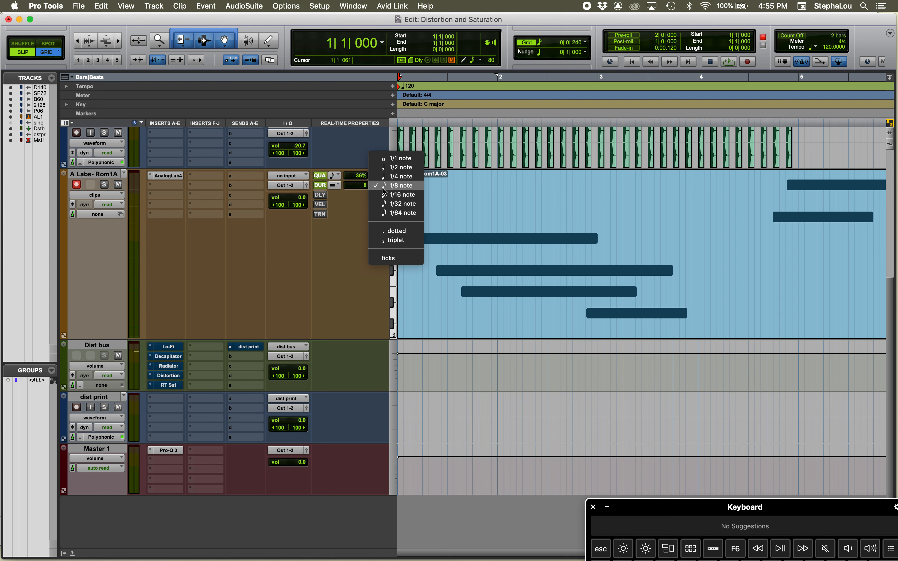
{"action": "left_click", "coordinate": [386, 176]}
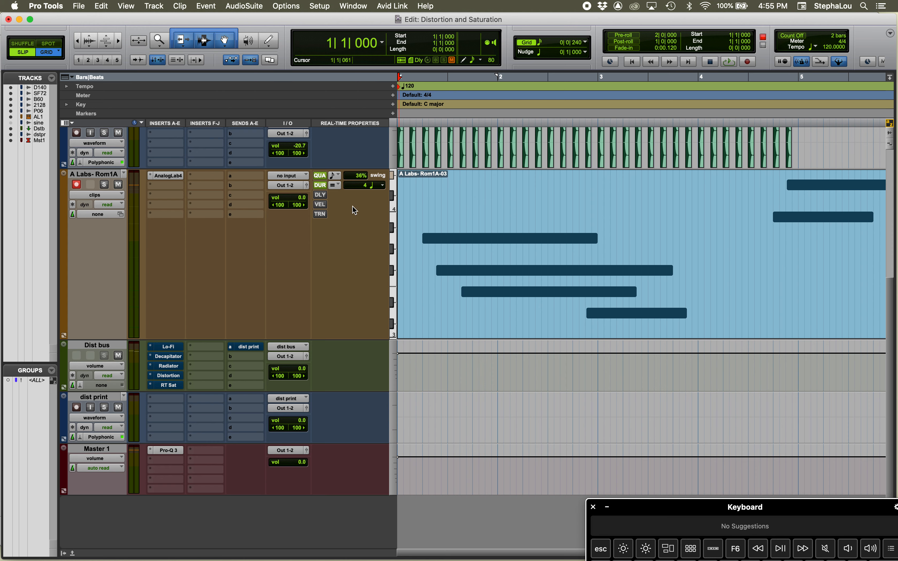
{"action": "key", "text": "super+space"}
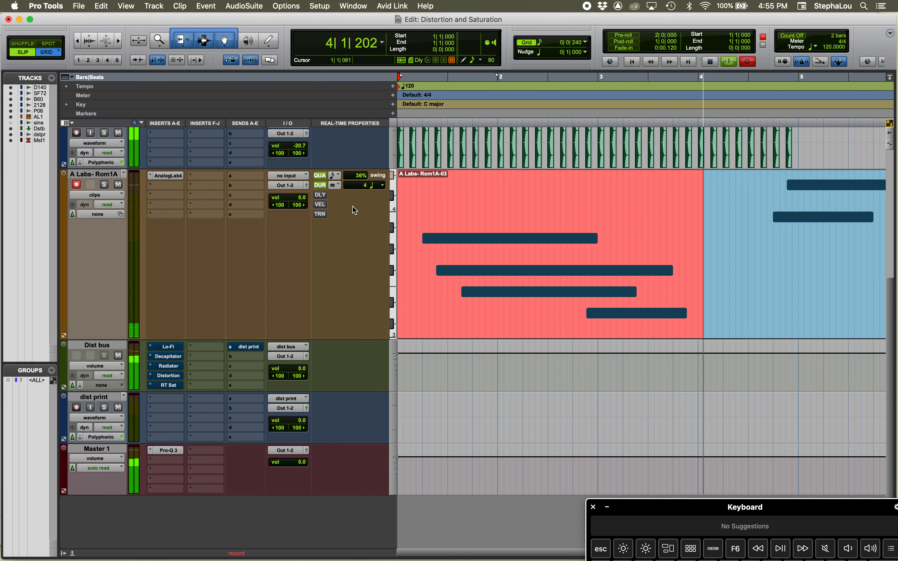
{"action": "key", "text": "space"}
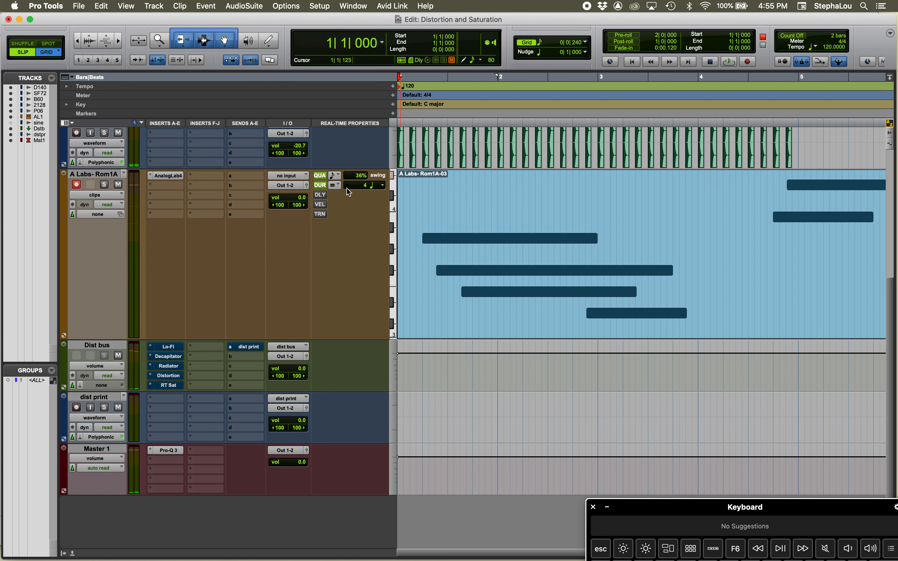
Switch the Duration unit to ticks and return it to 1/4 note
{"action": "left_click", "coordinate": [369, 185]}
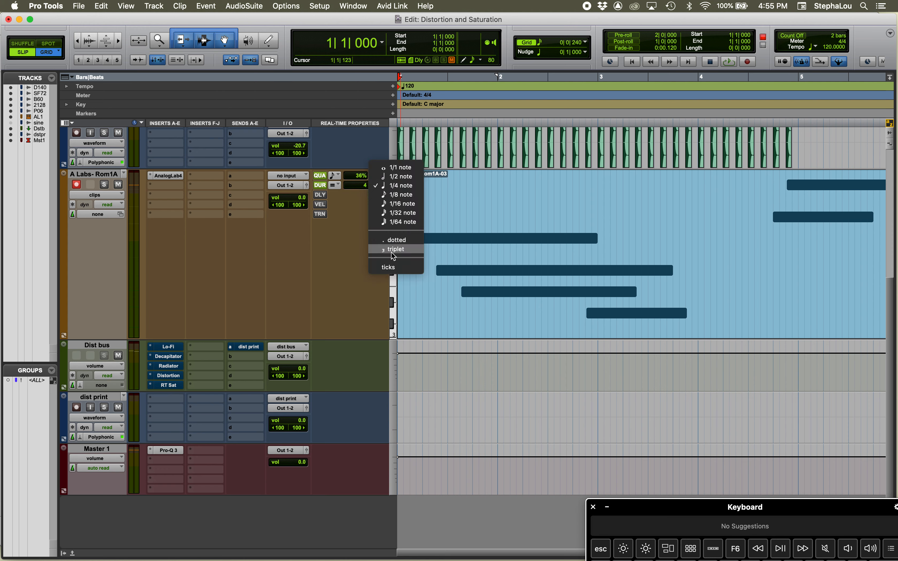
{"action": "left_click", "coordinate": [388, 267]}
{"action": "left_click", "coordinate": [379, 185]}
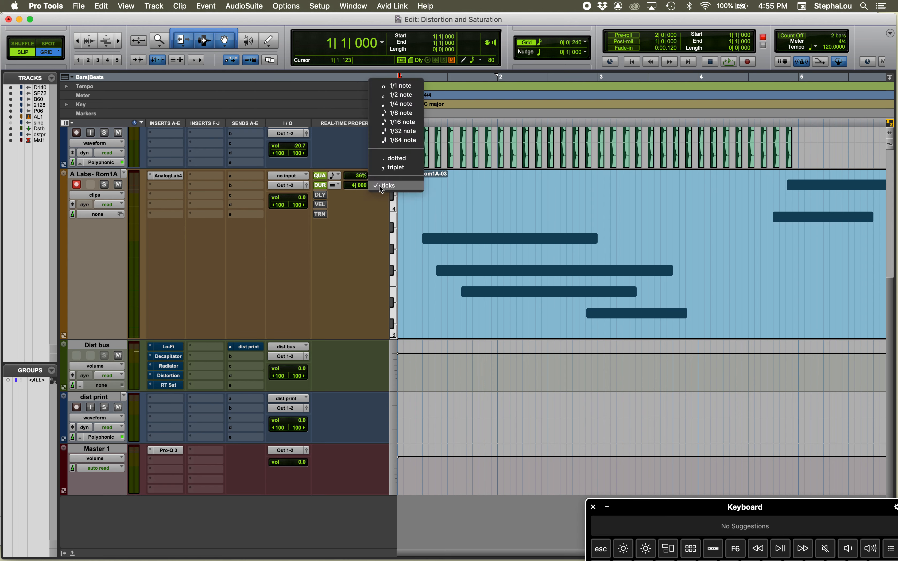
{"action": "left_click", "coordinate": [386, 106]}
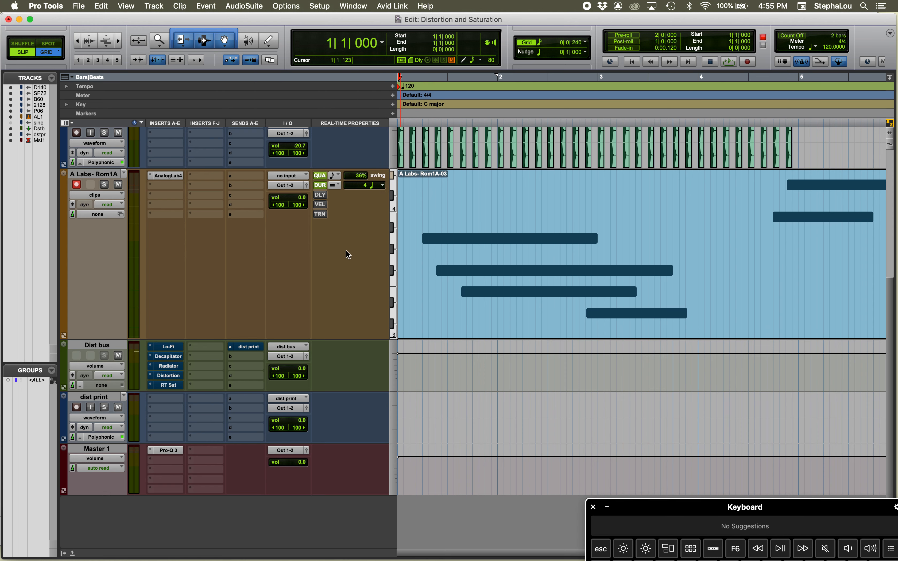
Switch the Duration mode to add to compare the note lengths, and return it to set
{"action": "left_click", "coordinate": [338, 186]}
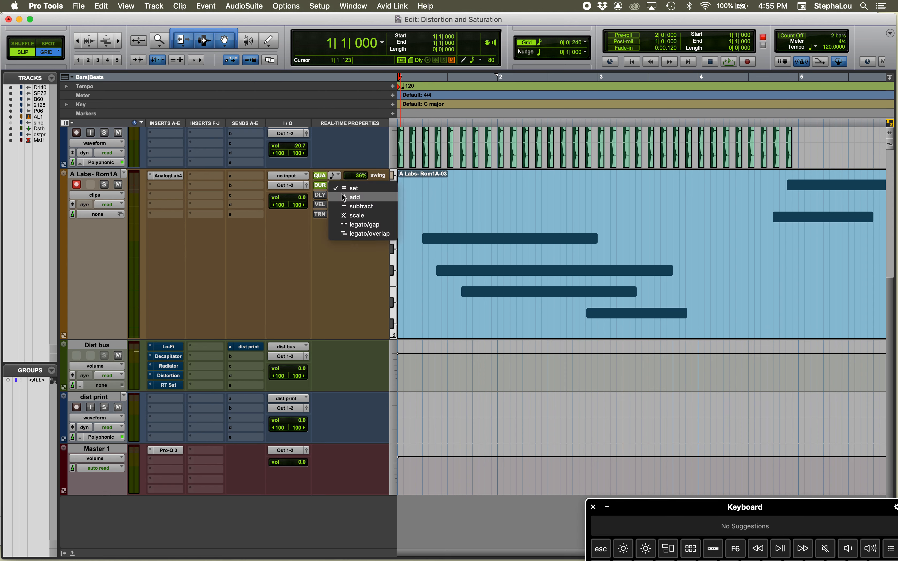
{"action": "left_click", "coordinate": [342, 196]}
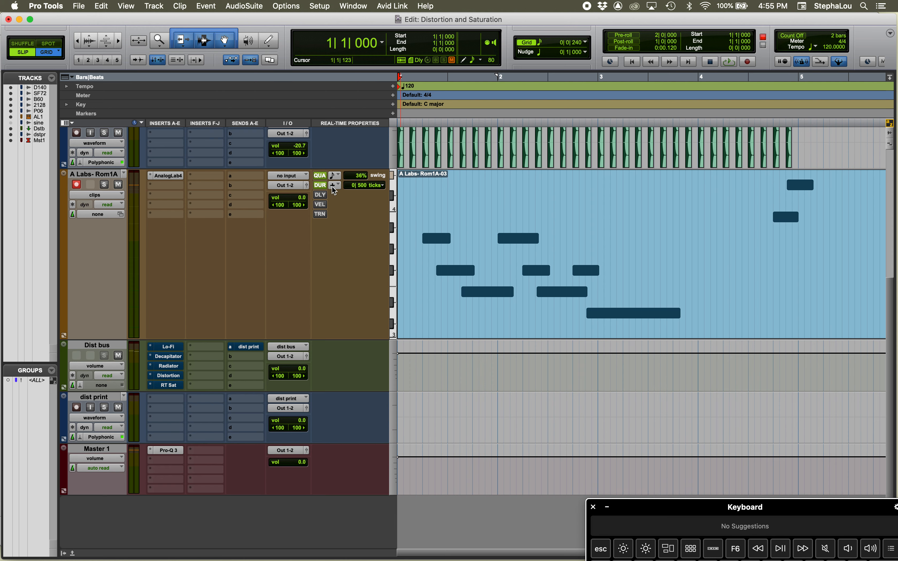
{"action": "left_click", "coordinate": [333, 185]}
{"action": "left_click", "coordinate": [339, 177]}
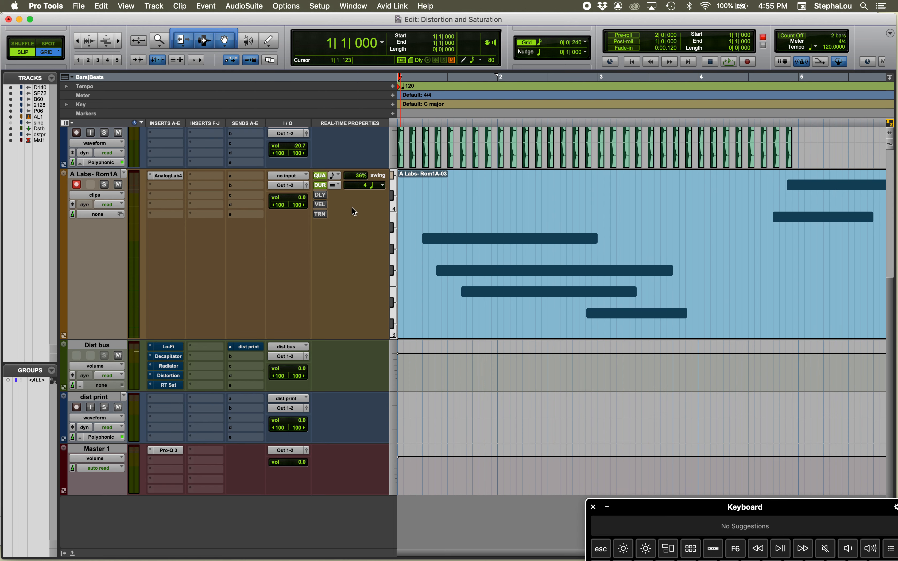
Switch the Duration note value to 1/8 note and 1/16 note, and return it to 1/4 note
{"action": "left_click", "coordinate": [379, 184]}
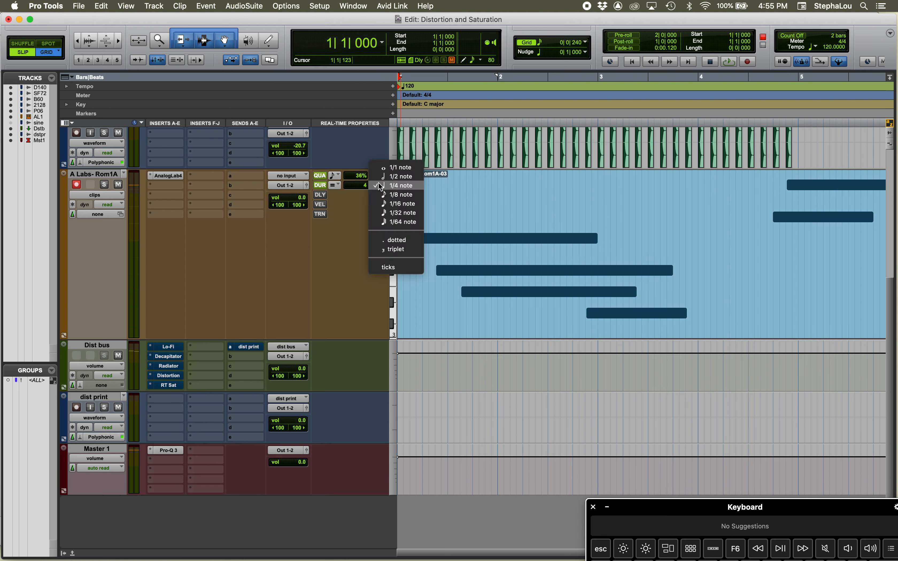
{"action": "left_click", "coordinate": [382, 191]}
{"action": "left_click", "coordinate": [377, 181]}
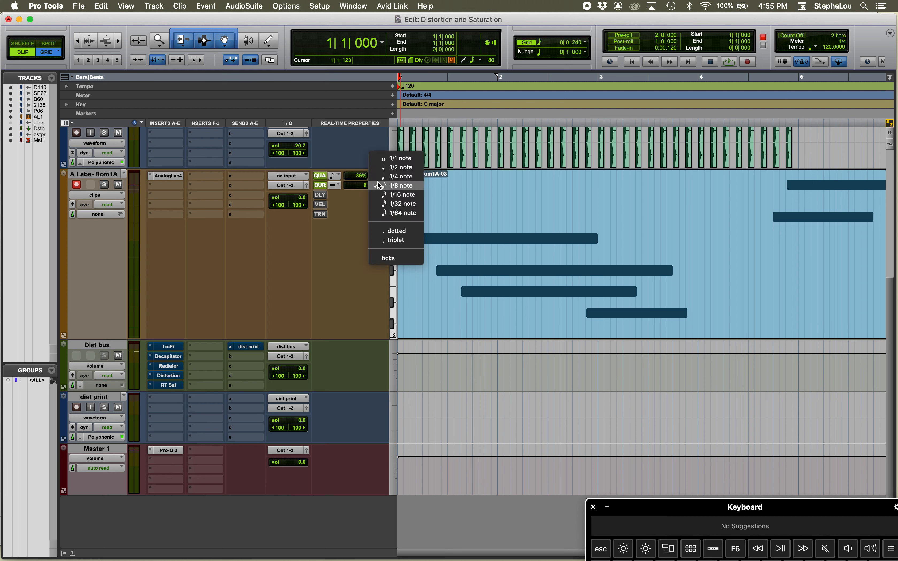
{"action": "left_click", "coordinate": [380, 194]}
{"action": "left_click", "coordinate": [376, 185]}
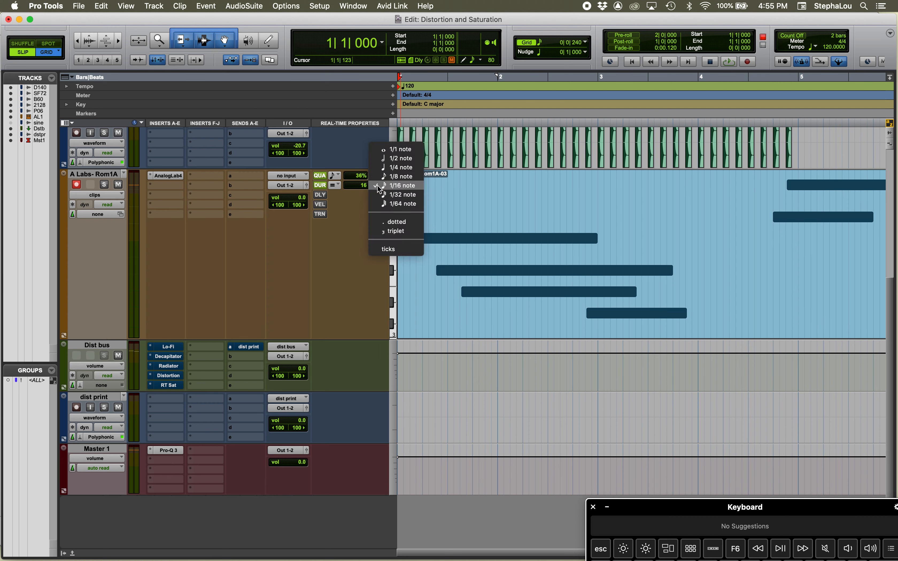
{"action": "left_click", "coordinate": [384, 167]}
Toggle the Duration property off and on to compare the note lengths, leaving it enabled in set mode
{"action": "left_click", "coordinate": [320, 185]}
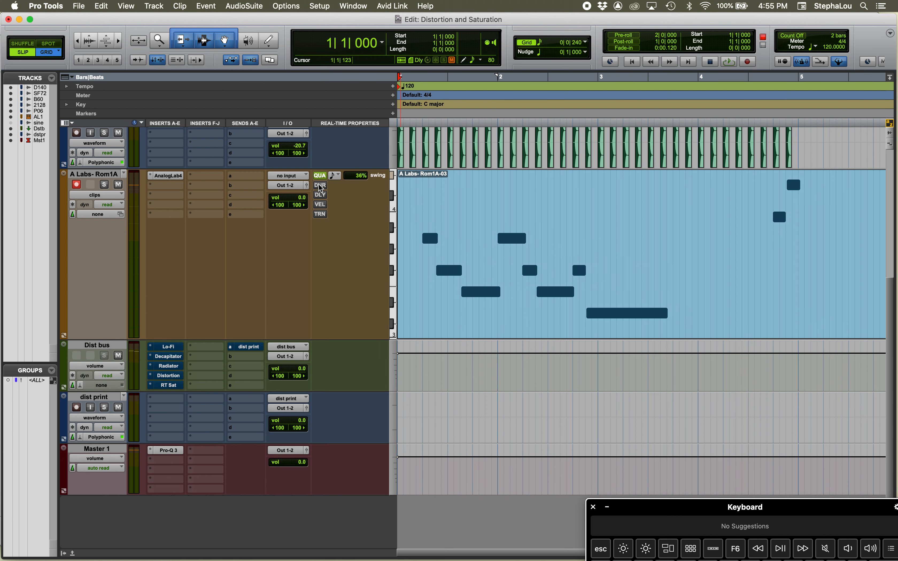
{"action": "left_click", "coordinate": [319, 186]}
{"action": "left_click", "coordinate": [319, 186]}
{"action": "left_click", "coordinate": [320, 185]}
{"action": "left_click", "coordinate": [336, 186]}
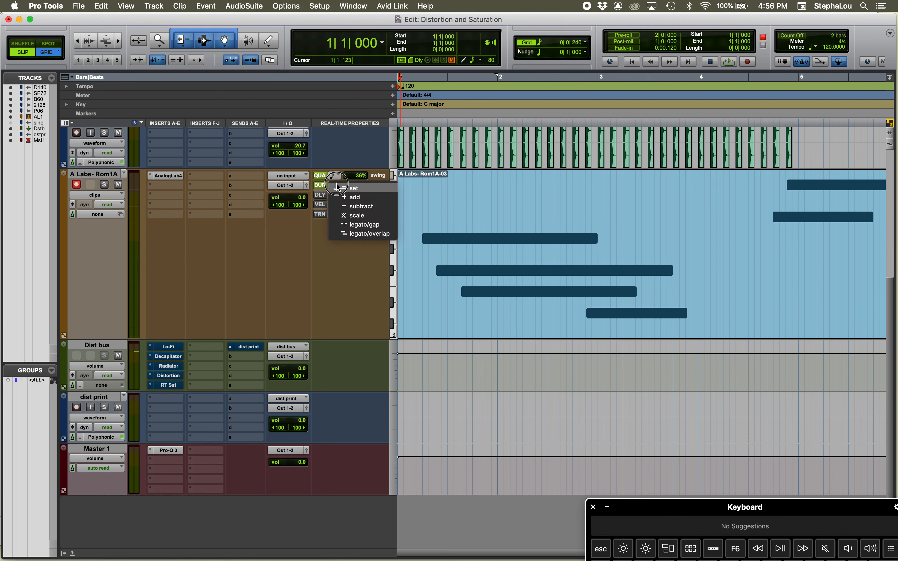
{"action": "left_click", "coordinate": [337, 188]}
Change the Duration note value to 1/2 note, and switch it to 1/8 note
{"action": "left_click", "coordinate": [358, 185]}
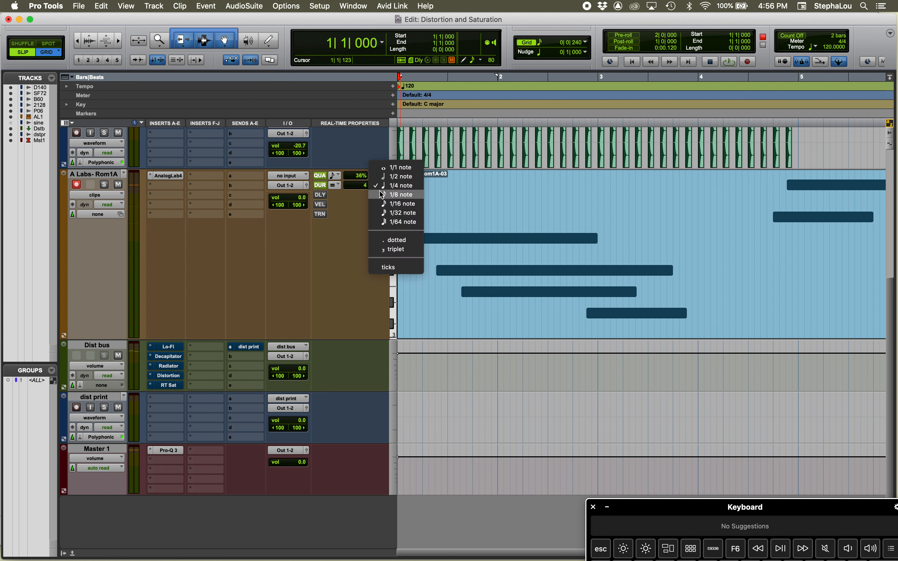
{"action": "left_click", "coordinate": [386, 176]}
{"action": "left_click", "coordinate": [382, 185]}
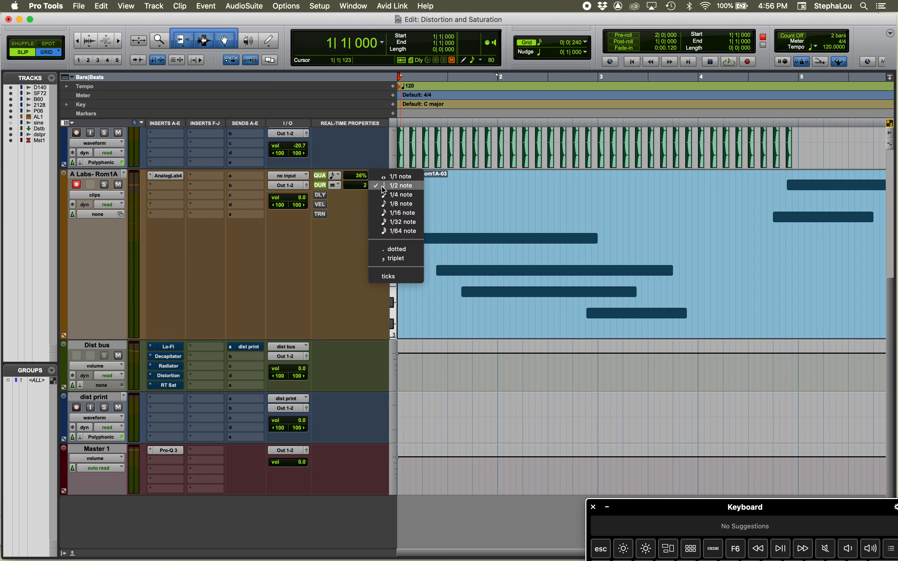
{"action": "left_click", "coordinate": [384, 202]}
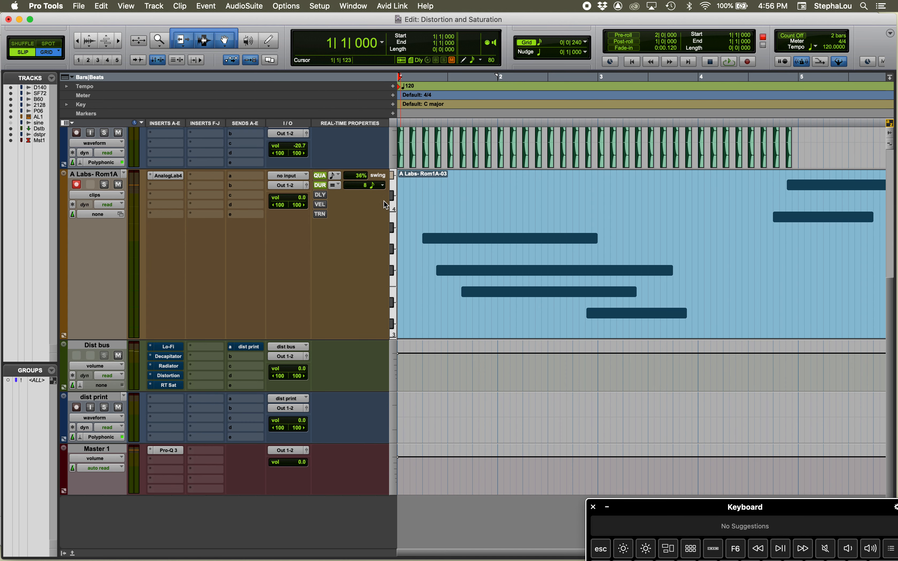
{"action": "left_click", "coordinate": [374, 186]}
{"action": "left_click", "coordinate": [360, 203]}
Disable the Duration property and enable Delay in its place, and reduce the Quantize swing to 0%
{"action": "left_click", "coordinate": [323, 185]}
{"action": "left_click", "coordinate": [321, 195]}
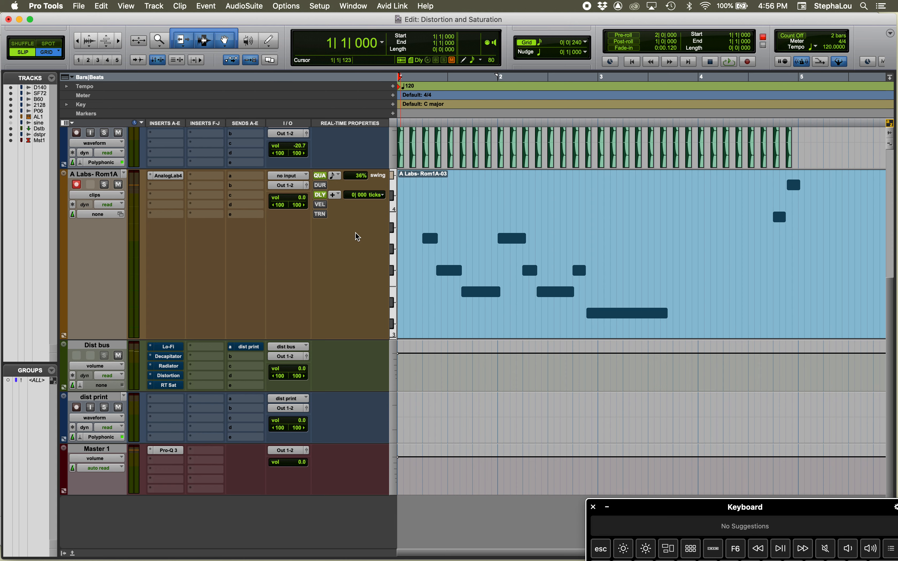
{"action": "left_click", "coordinate": [318, 187]}
{"action": "left_click", "coordinate": [319, 185]}
{"action": "left_click_drag", "start_coordinate": [362, 179], "coordinate": [377, 291]}
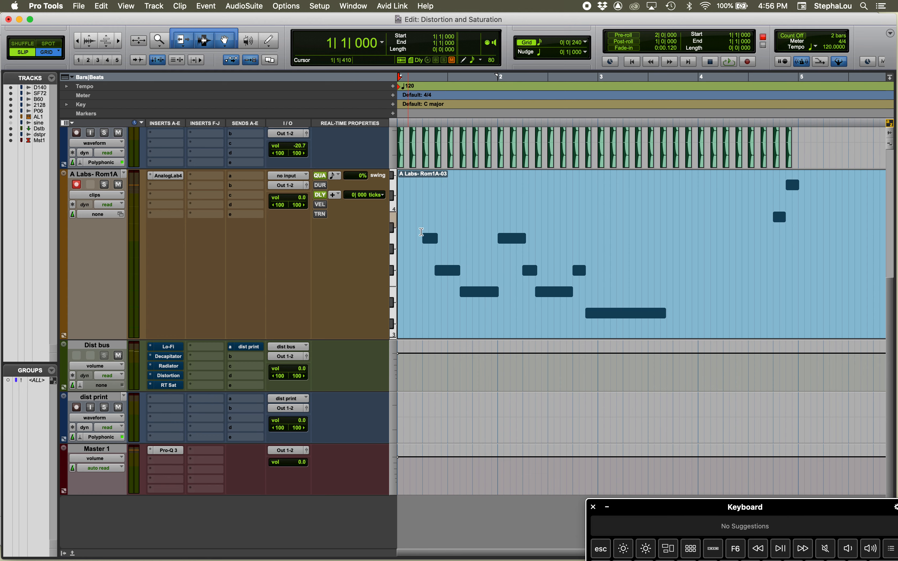
Switch the Delay unit to ms and set a delay of 20 ms for the track's notes
{"action": "key", "text": "t"}
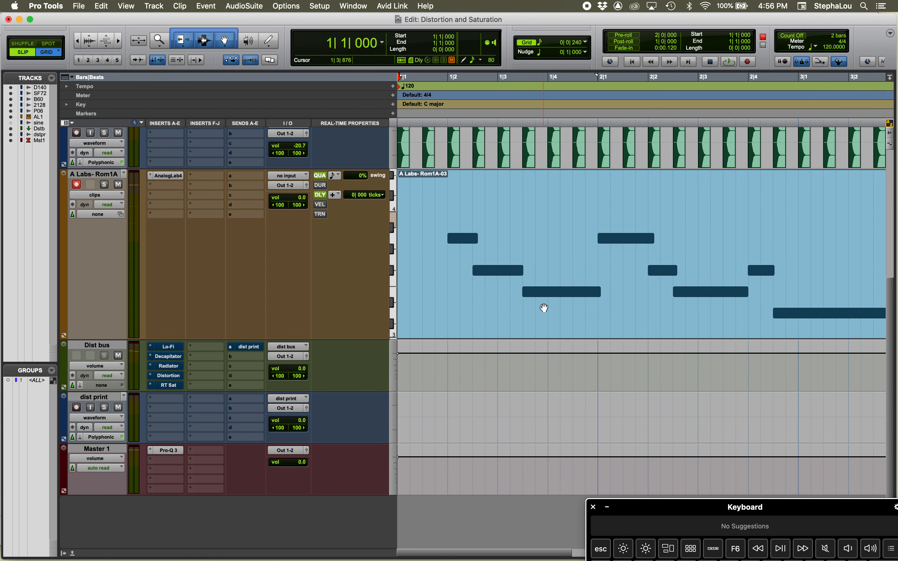
{"action": "key", "text": "t"}
{"action": "key", "text": "t"}
{"action": "scroll", "coordinate": [544, 308], "scroll_direction": "right", "scroll_amount": 5}
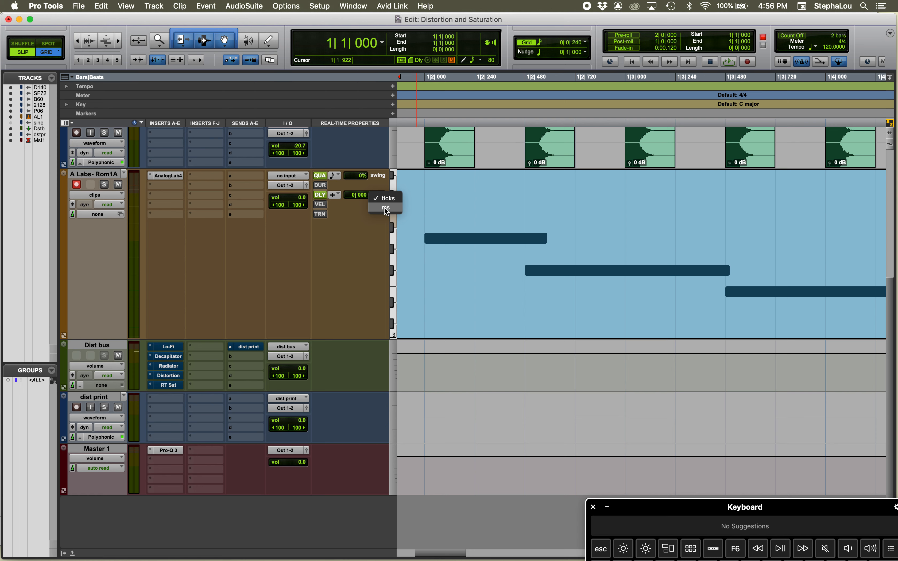
{"action": "left_click", "coordinate": [385, 209]}
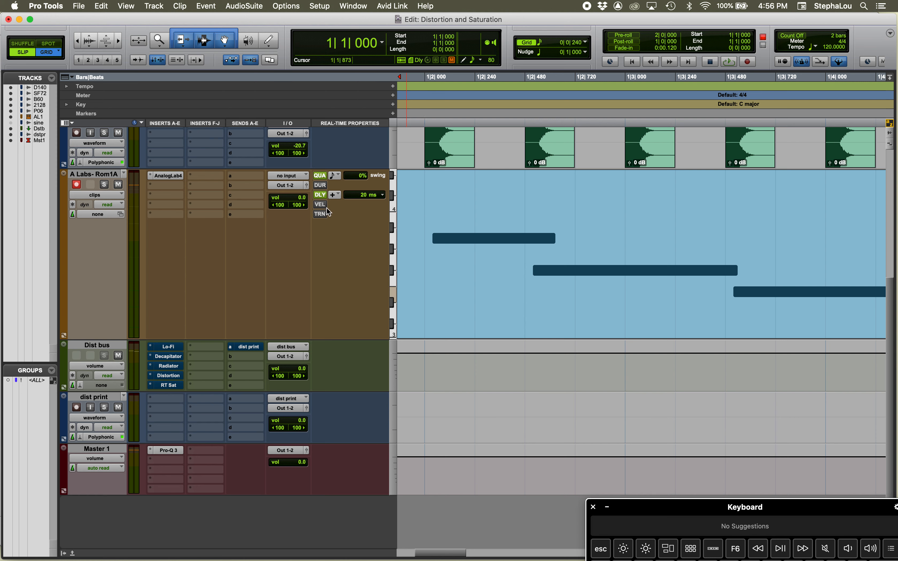
Vary the Delay amount up past 100 ms and down to 2 ms, and settle it on 10 ms
{"action": "left_click_drag", "start_coordinate": [368, 196], "coordinate": [363, 142]}
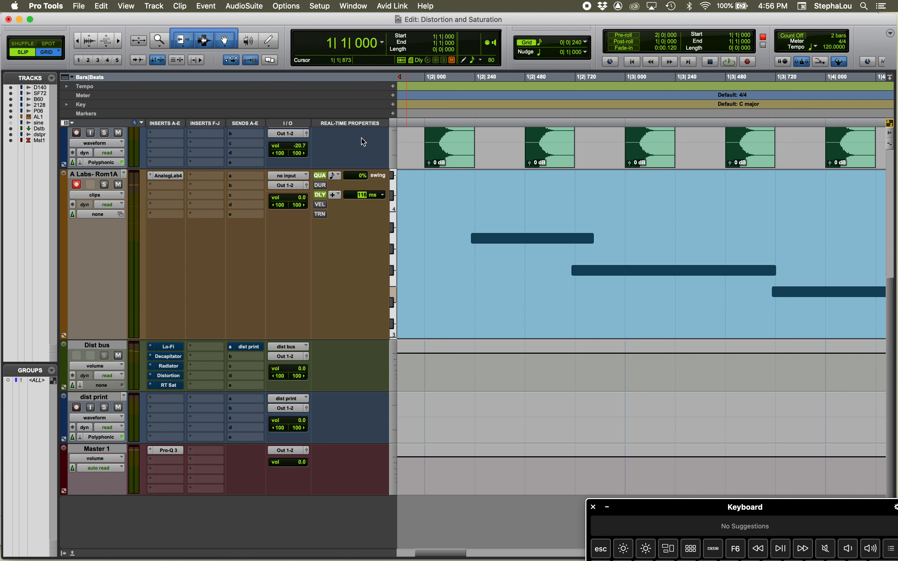
{"action": "left_click_drag", "start_coordinate": [363, 197], "coordinate": [369, 230]}
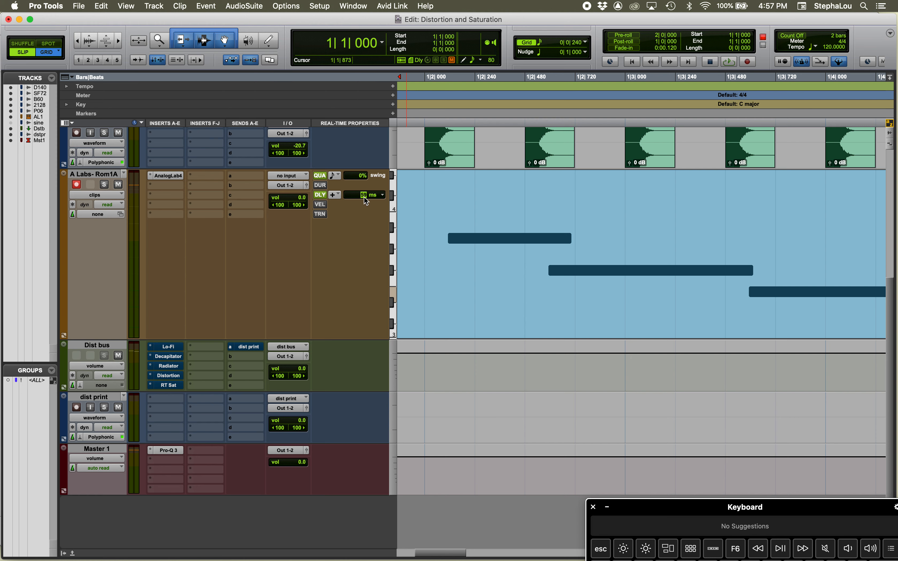
{"action": "left_click_drag", "start_coordinate": [363, 194], "coordinate": [370, 234]}
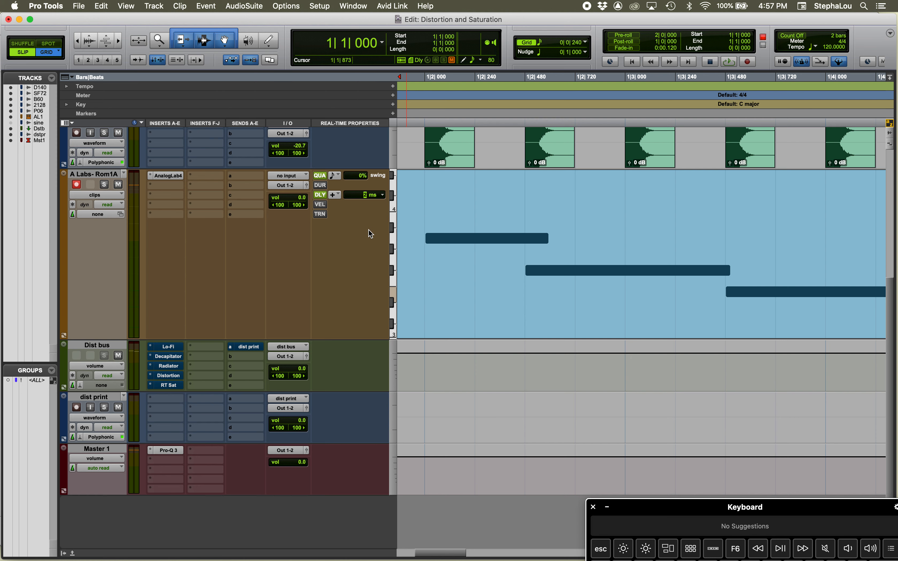
{"action": "mouse_move", "coordinate": [363, 197]}
{"action": "left_mouse_down"}
{"action": "mouse_move", "coordinate": [363, 184]}
{"action": "mouse_move", "coordinate": [364, 203]}
{"action": "left_mouse_up"}
{"action": "key", "text": "super+bracketleft"}
{"action": "key", "text": "super+bracketleft"}
{"action": "key", "text": "super+bracketleft"}
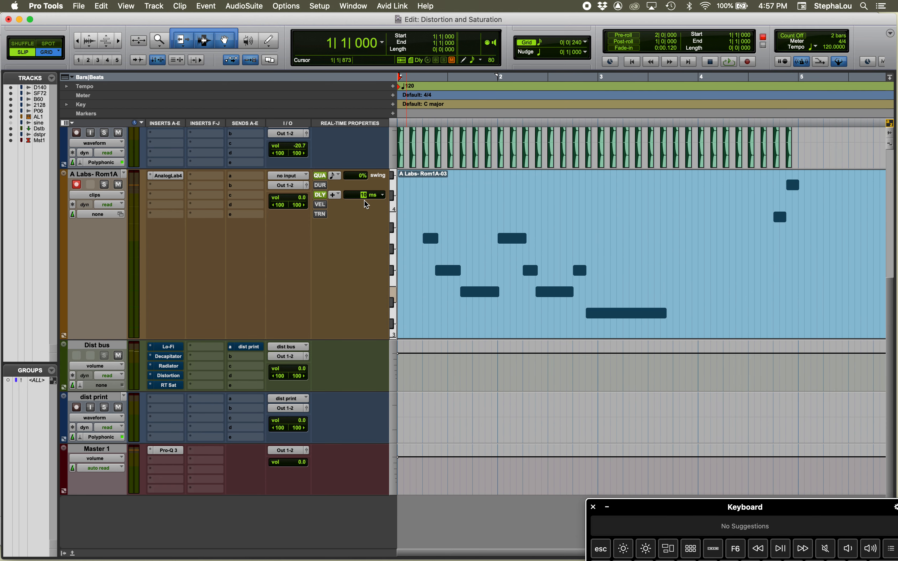
Play the session from the start, raise the Delay to 39 ms during playback, and stop
{"action": "key", "text": "Return"}
{"action": "key", "text": "space"}
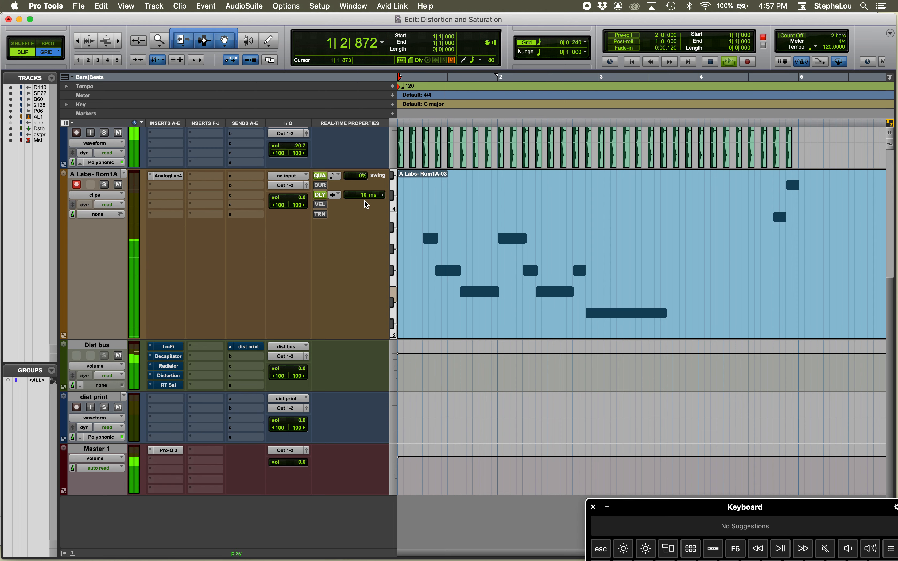
{"action": "left_click", "coordinate": [363, 196]}
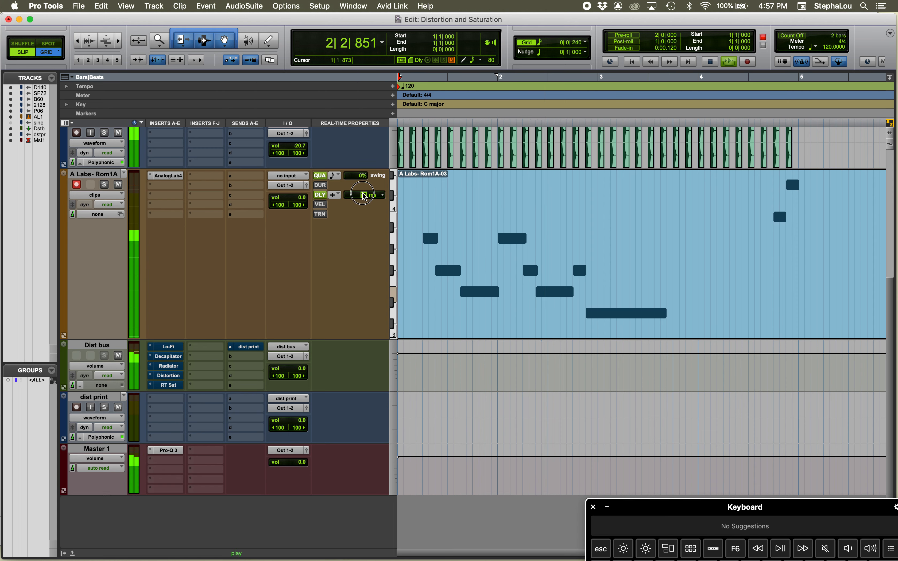
{"action": "left_click_drag", "start_coordinate": [362, 193], "coordinate": [361, 184]}
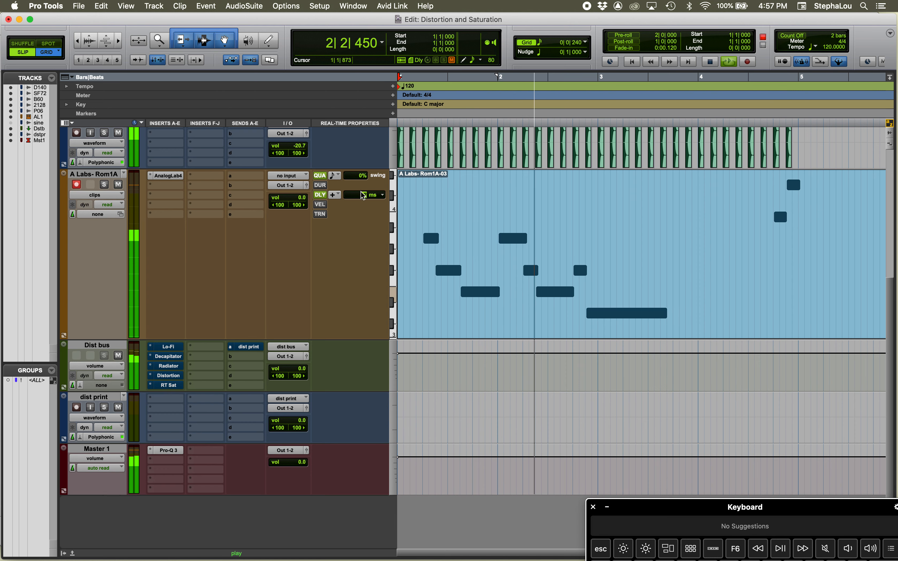
{"action": "left_click_drag", "start_coordinate": [362, 193], "coordinate": [361, 184]}
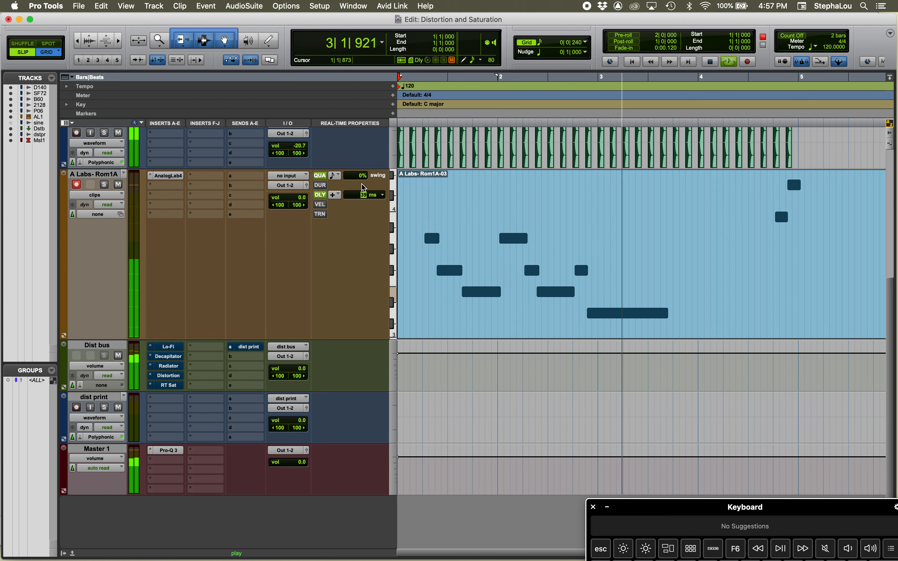
{"action": "key", "text": "space"}
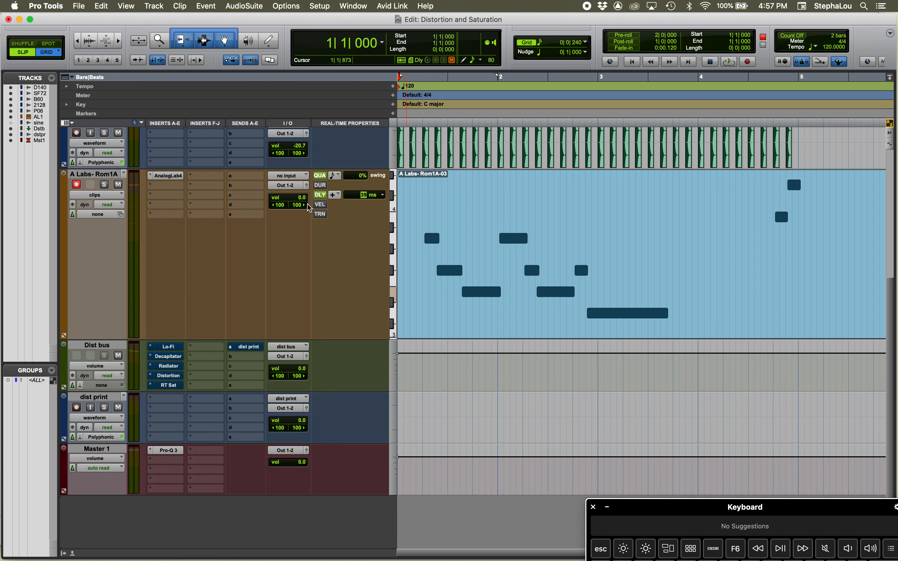
Enable the Velocity real-time property and switch the A Labs- Rom1A track view to velocity
{"action": "left_click", "coordinate": [319, 203]}
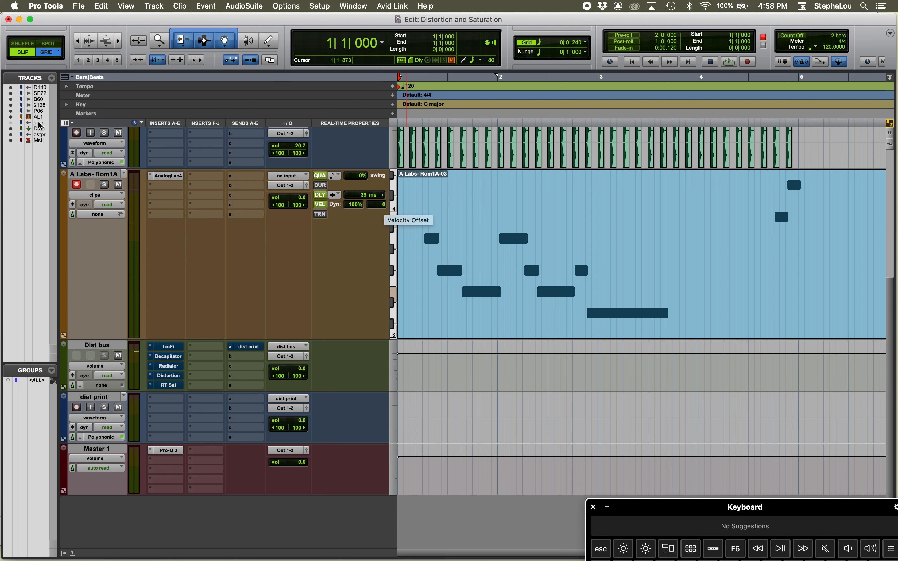
{"action": "left_click", "coordinate": [84, 195]}
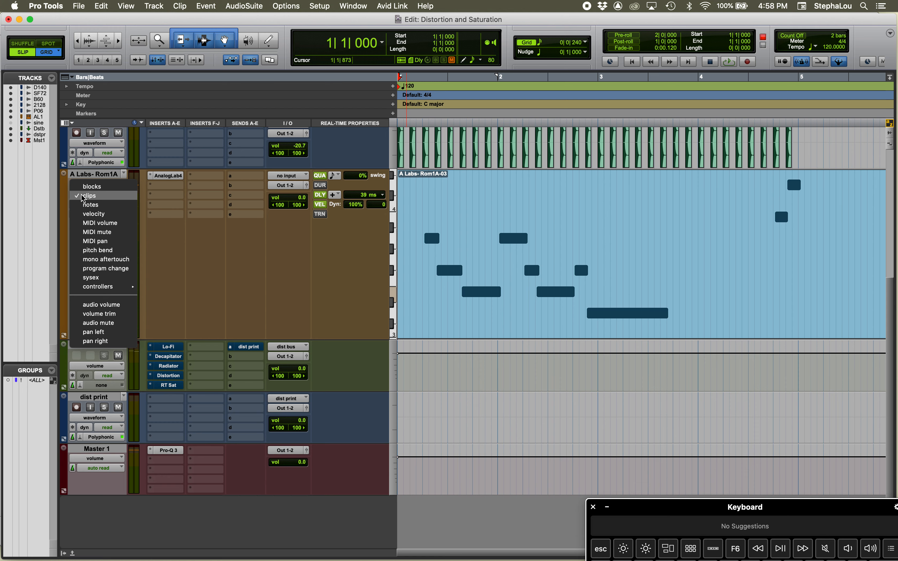
{"action": "left_click", "coordinate": [90, 215]}
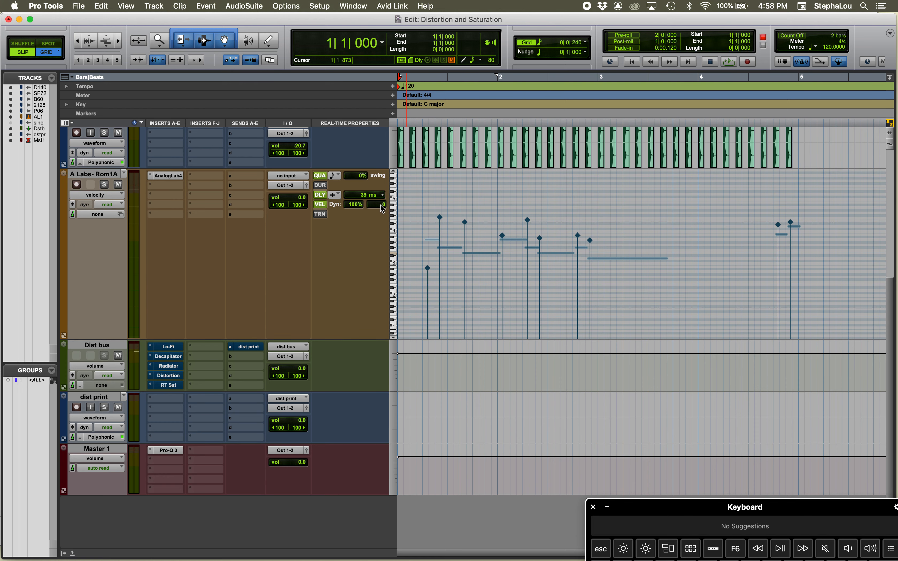
Lower the Velocity Offset to -12, raise it to a high positive value, and return it to 0
{"action": "left_click_drag", "start_coordinate": [382, 208], "coordinate": [382, 214]}
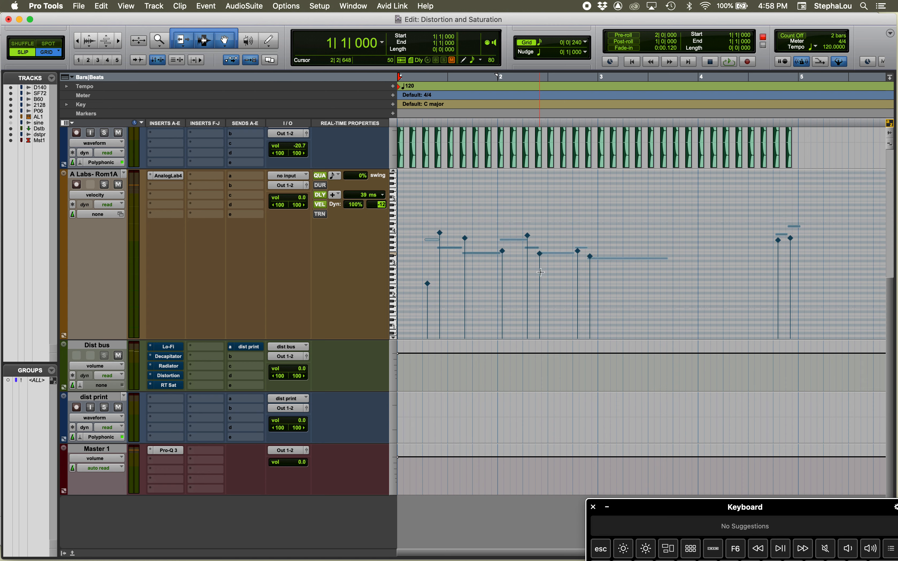
{"action": "left_click", "coordinate": [382, 205]}
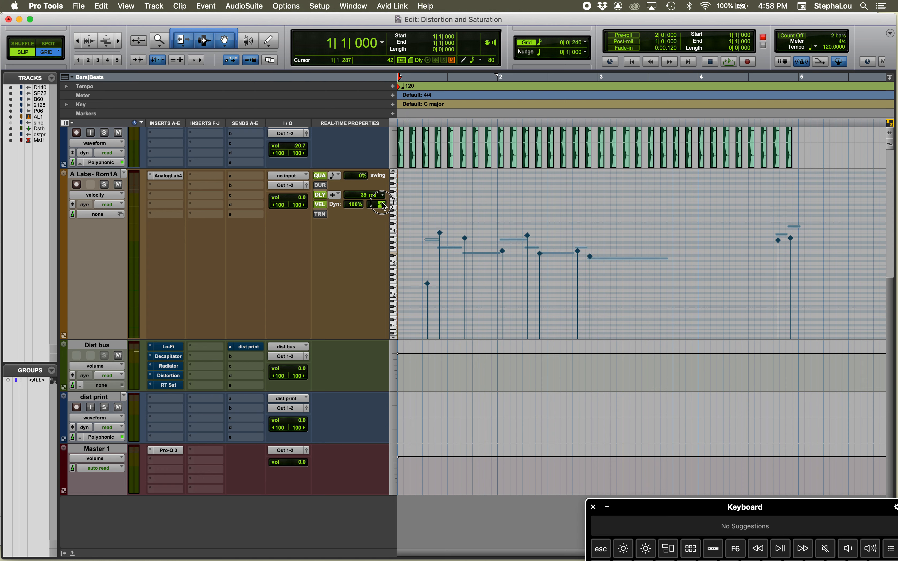
{"action": "left_click_drag", "start_coordinate": [382, 205], "coordinate": [382, 168]}
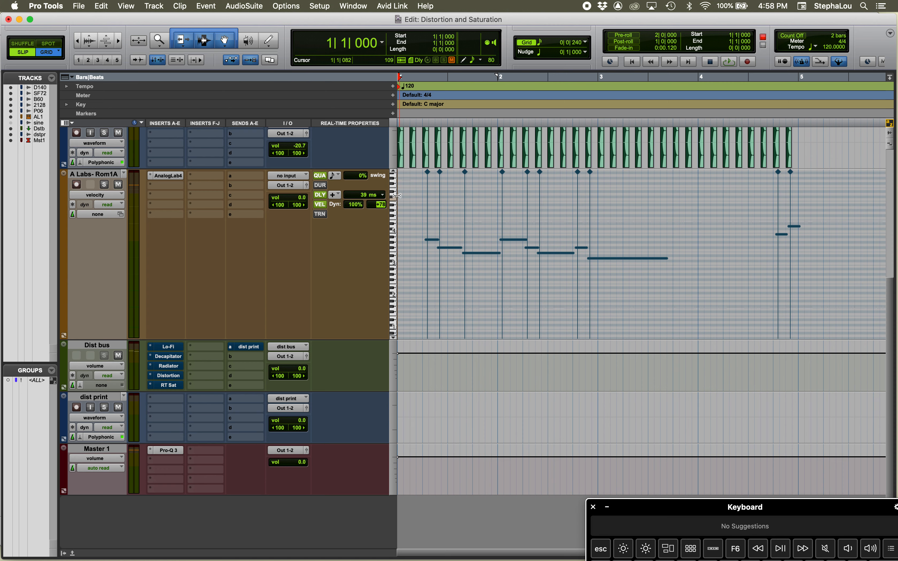
{"action": "left_click_drag", "start_coordinate": [381, 204], "coordinate": [384, 248]}
Set the Velocity Offset to +90 to compare the velocity stalks, and reset it to 0
{"action": "left_click", "coordinate": [383, 205]}
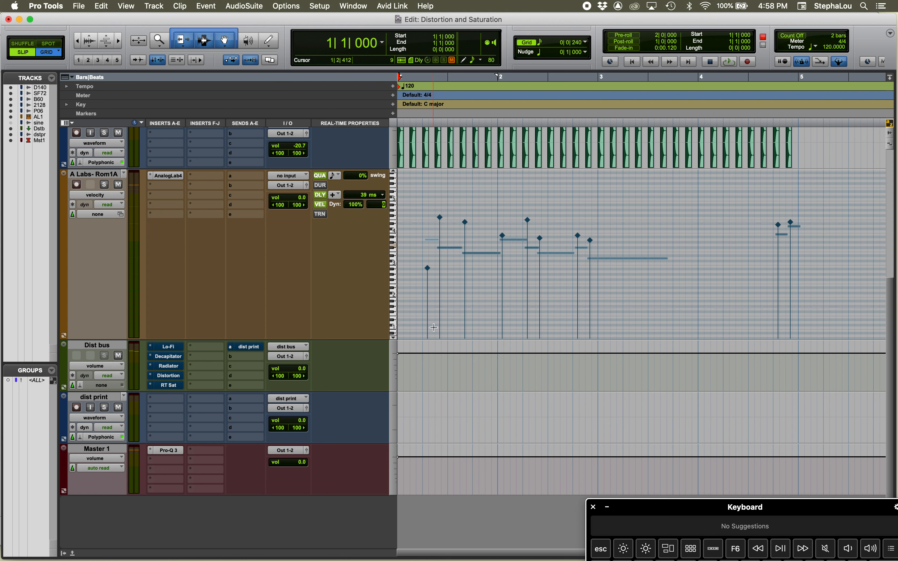
{"action": "type", "text": "90"}
{"action": "key", "text": "Return"}
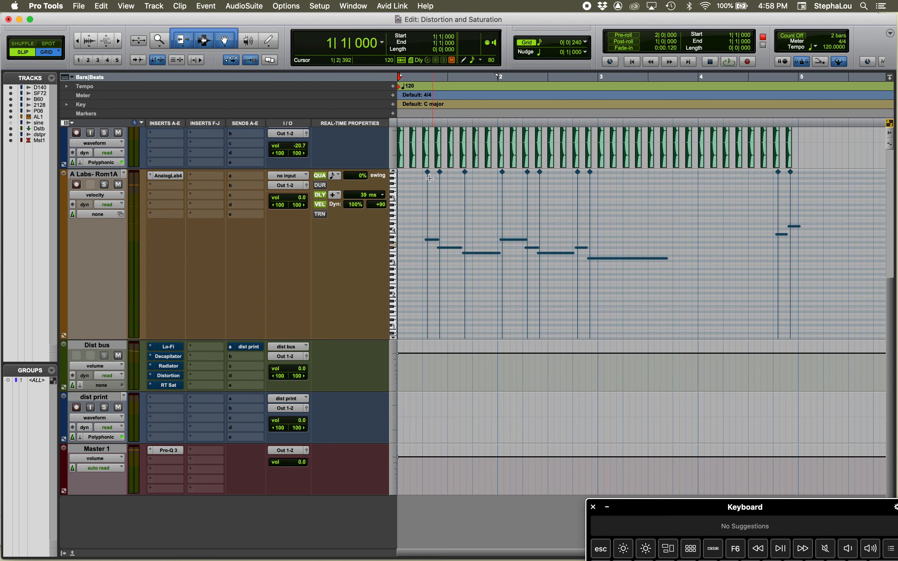
{"action": "left_click", "coordinate": [380, 206]}
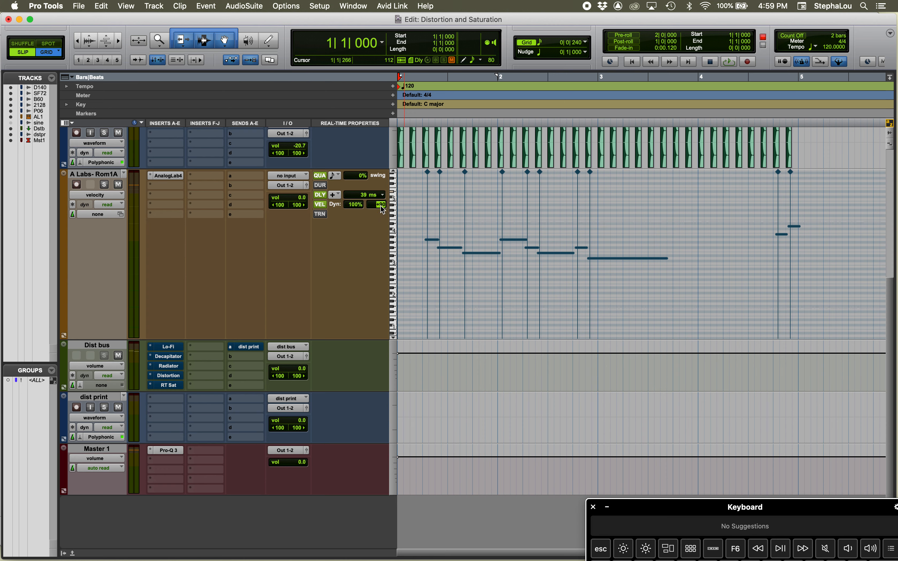
{"action": "type", "text": "0"}
{"action": "key", "text": "Return"}
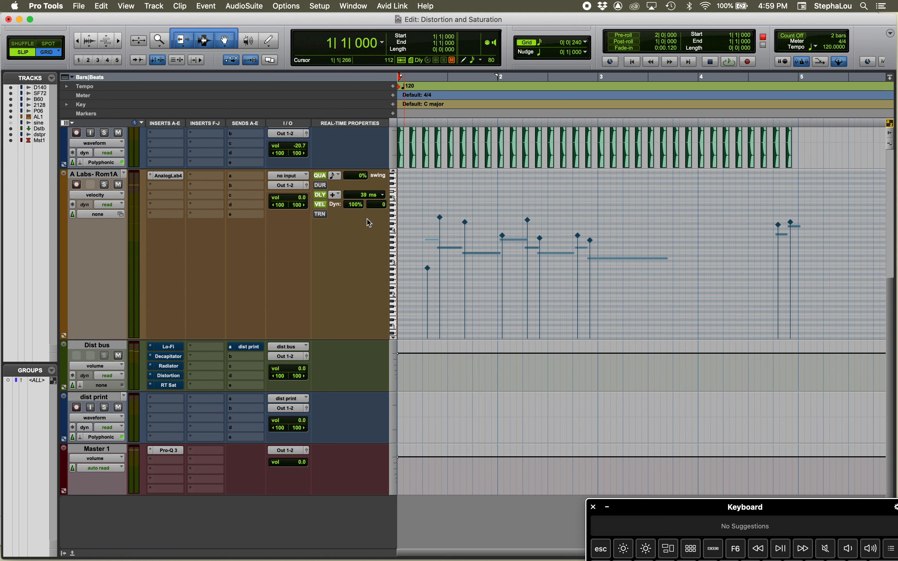
Set the Velocity Dyn value to 74% and the Velocity Offset to +19
{"action": "left_click", "coordinate": [354, 206]}
{"action": "left_click_drag", "start_coordinate": [353, 207], "coordinate": [358, 225]}
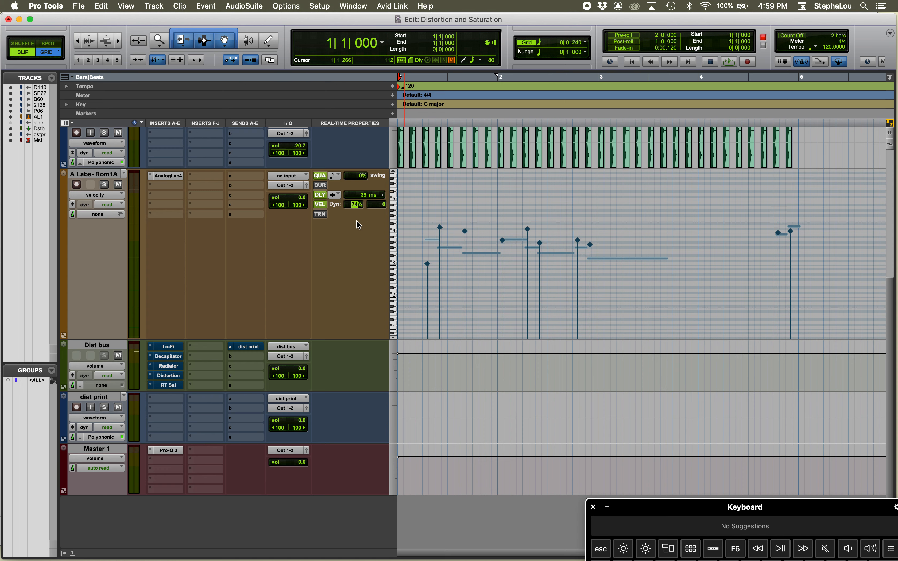
{"action": "left_click", "coordinate": [383, 206]}
{"action": "left_click_drag", "start_coordinate": [382, 206], "coordinate": [383, 189]}
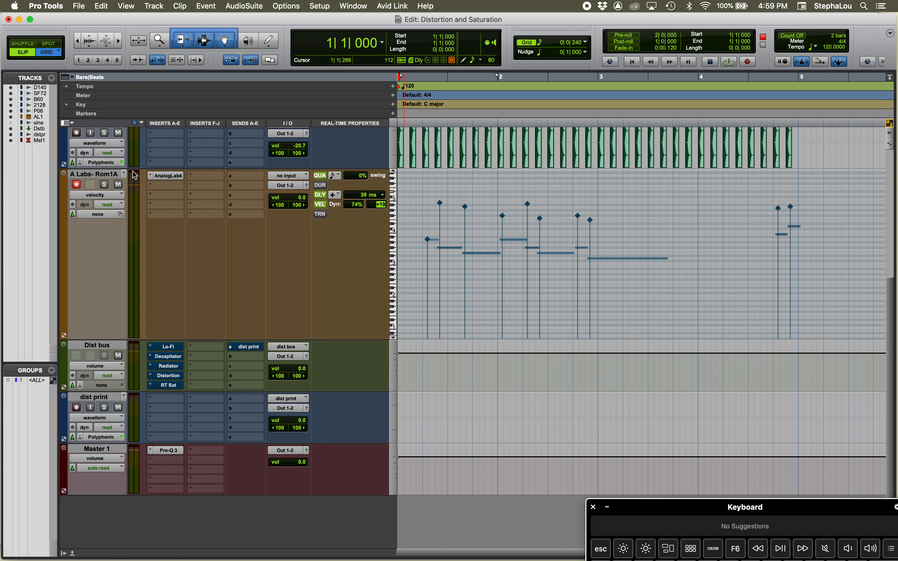
Record a new take on the A Labs- Rom1A track with the current velocity settings, and stop the transport
{"action": "key", "text": "F12"}
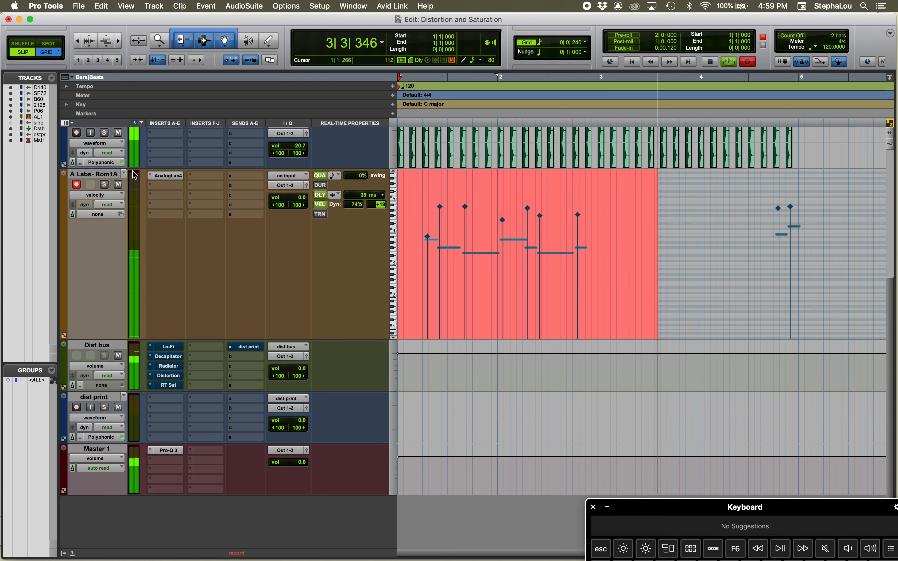
{"action": "key", "text": "space"}
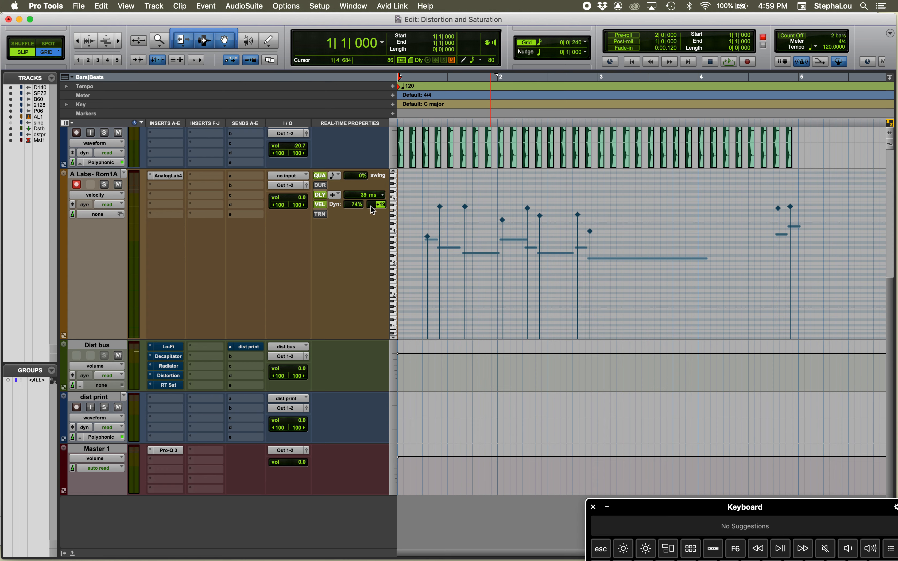
Enable the Transpose real-time property on A Labs- Rom1A, set it to +2 semitones, and play back the track
{"action": "left_click", "coordinate": [321, 217]}
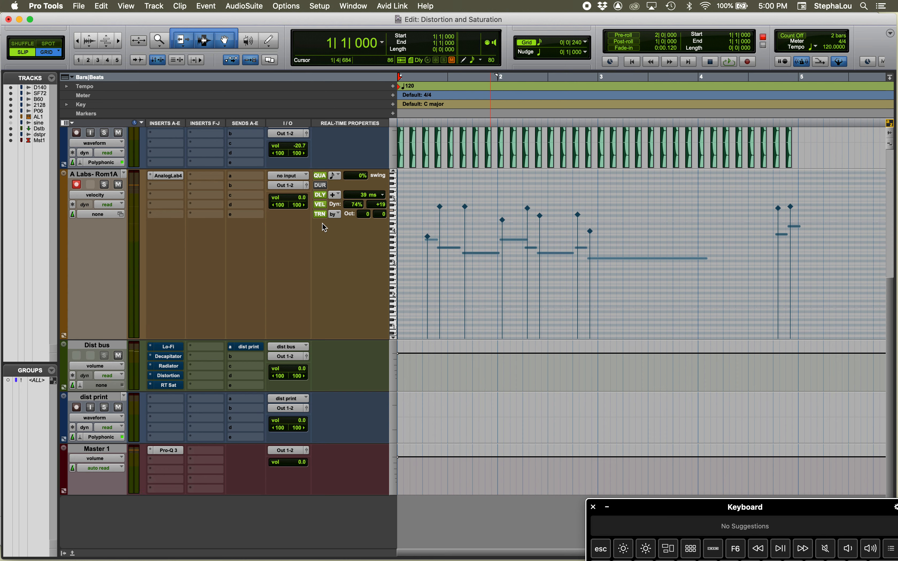
{"action": "left_click", "coordinate": [382, 213]}
{"action": "key", "text": "Up"}
{"action": "key", "text": "Up"}
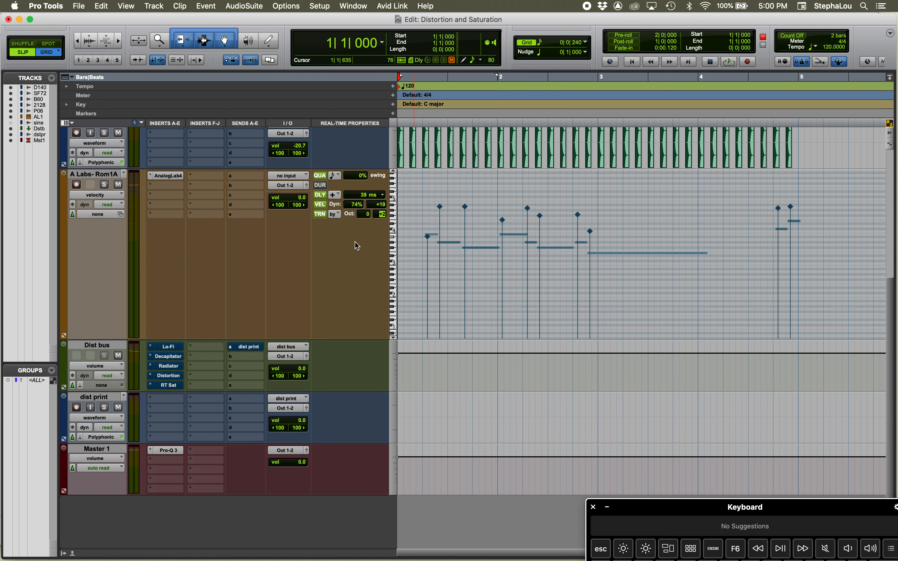
{"action": "key", "text": "Return"}
{"action": "key", "text": "space"}
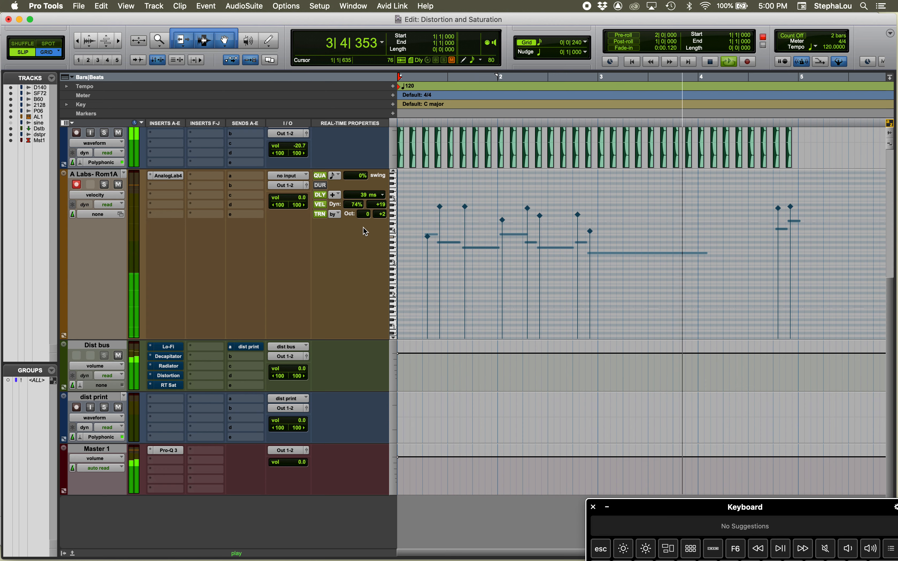
{"action": "key", "text": "space"}
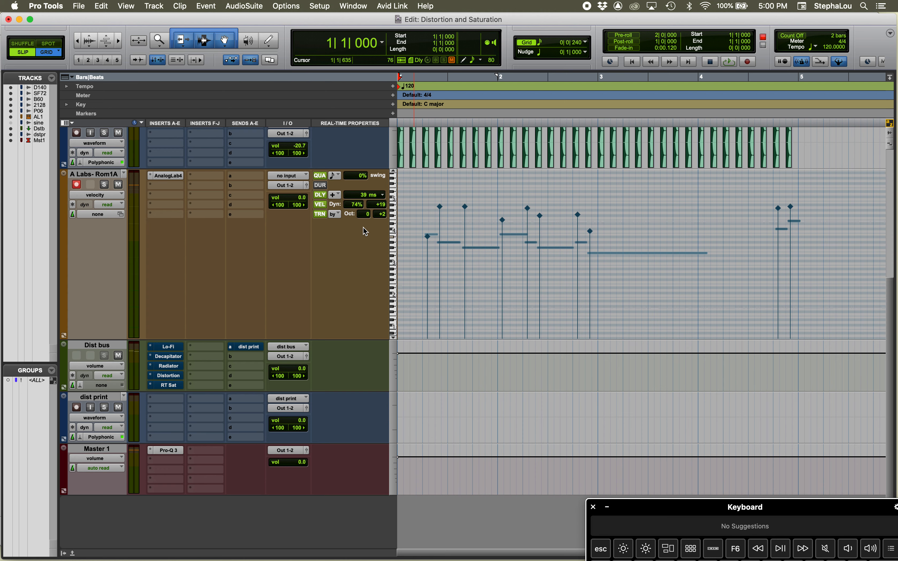
Record a new take on A Labs- Rom1A, and switch Transpose off and on to compare the notes
{"action": "key", "text": "super+space"}
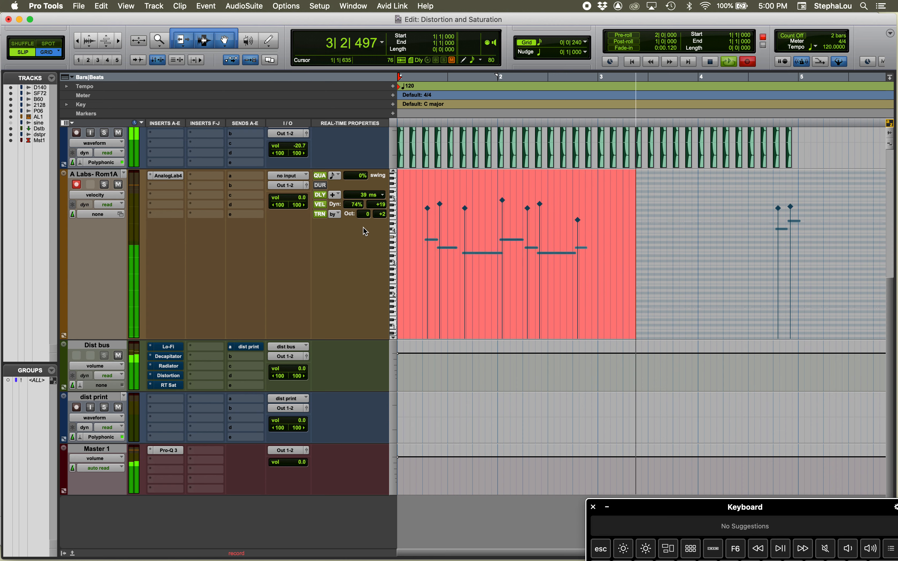
{"action": "key", "text": "space"}
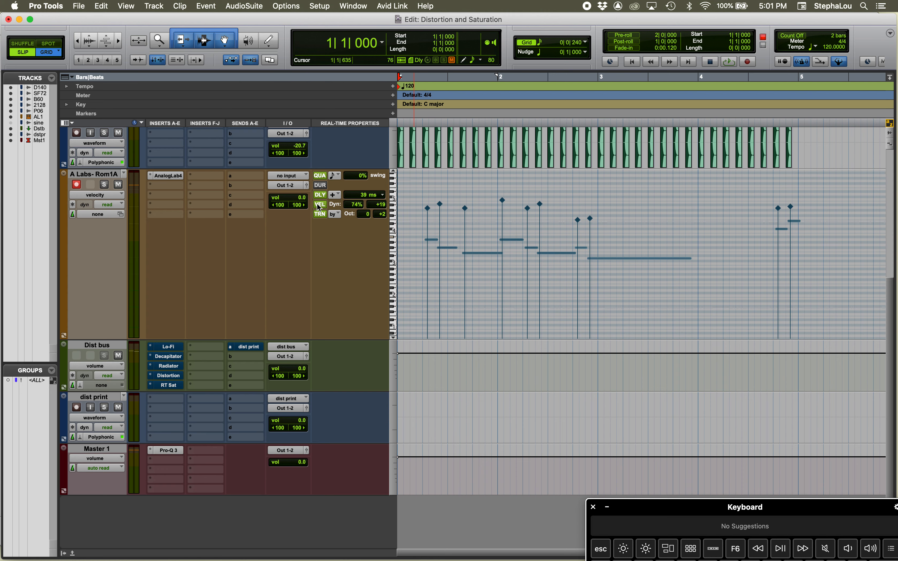
{"action": "left_click", "coordinate": [315, 216]}
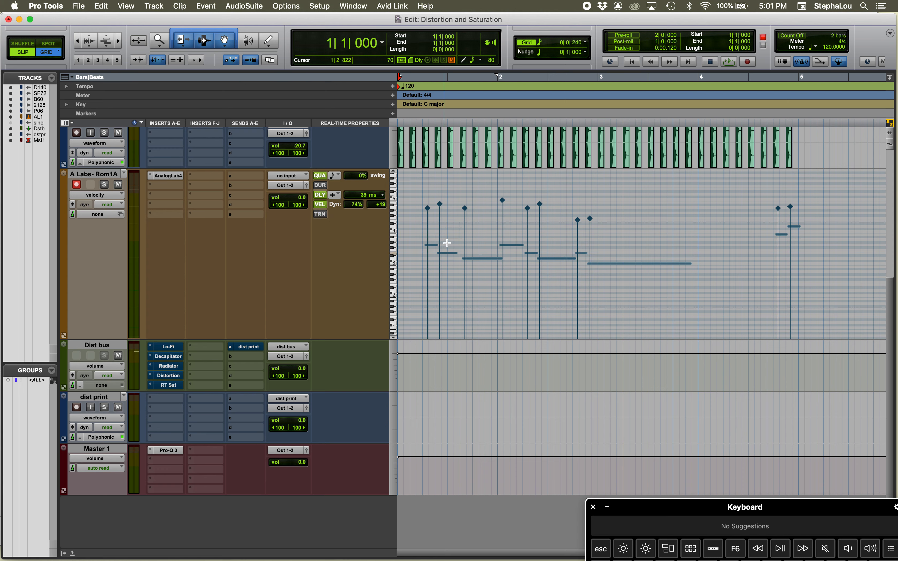
{"action": "left_click", "coordinate": [320, 214]}
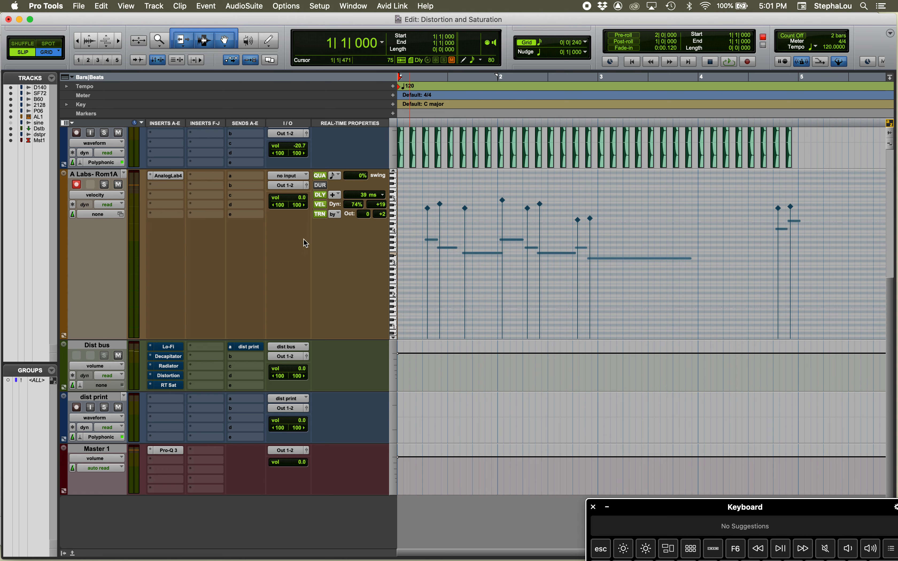
Disable the Velocity, Delay, Quantize and Transpose properties on A Labs- Rom1A, and play back the unprocessed take
{"action": "left_click", "coordinate": [319, 204]}
{"action": "left_click", "coordinate": [320, 195]}
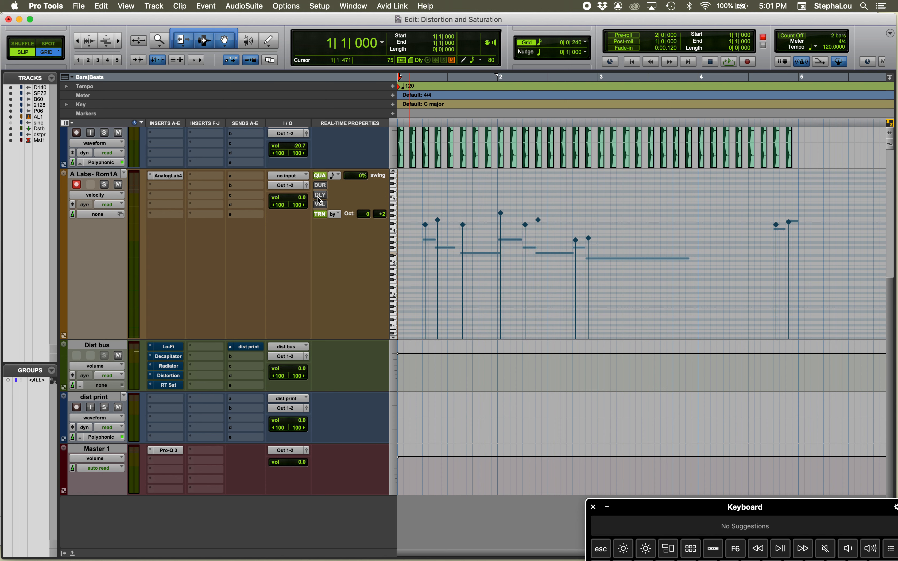
{"action": "left_click", "coordinate": [320, 175]}
{"action": "left_click", "coordinate": [320, 214]}
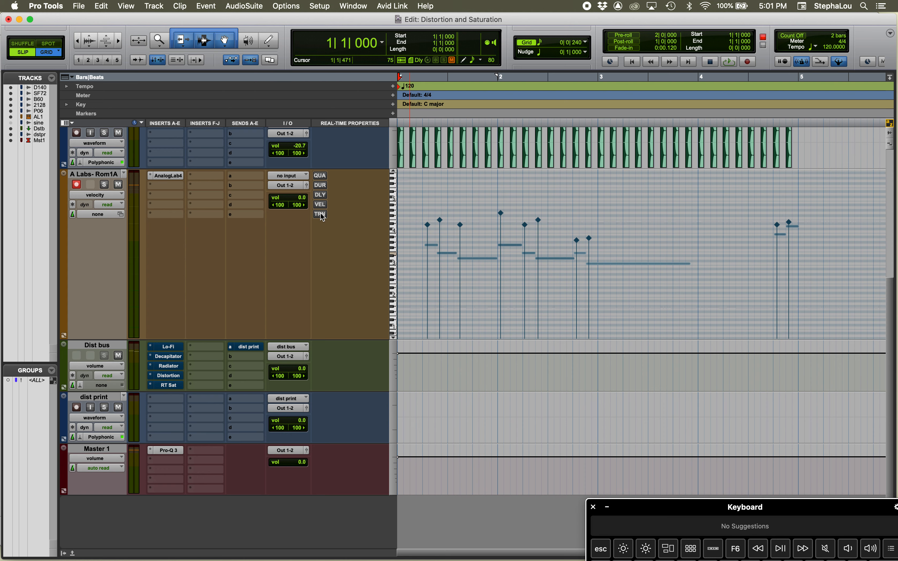
{"action": "key", "text": "space"}
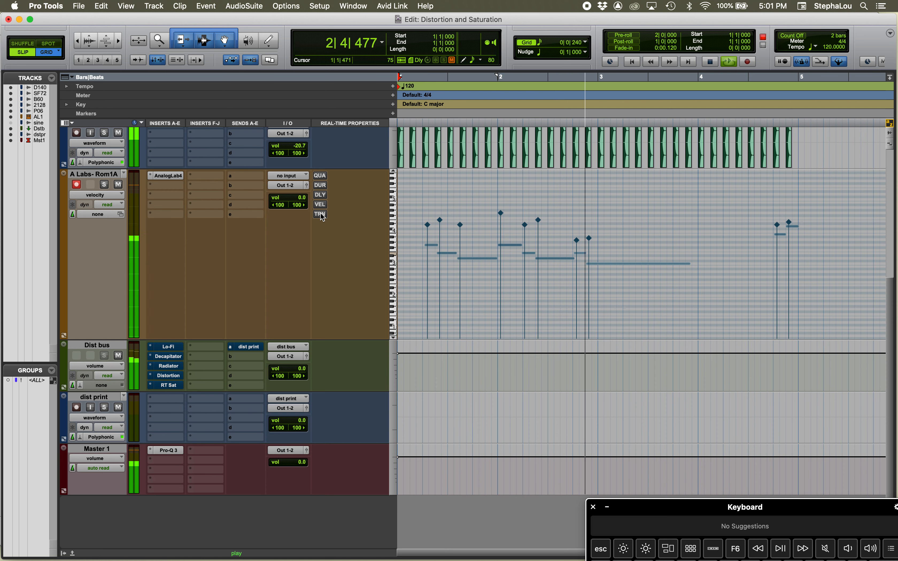
{"action": "key", "text": "space"}
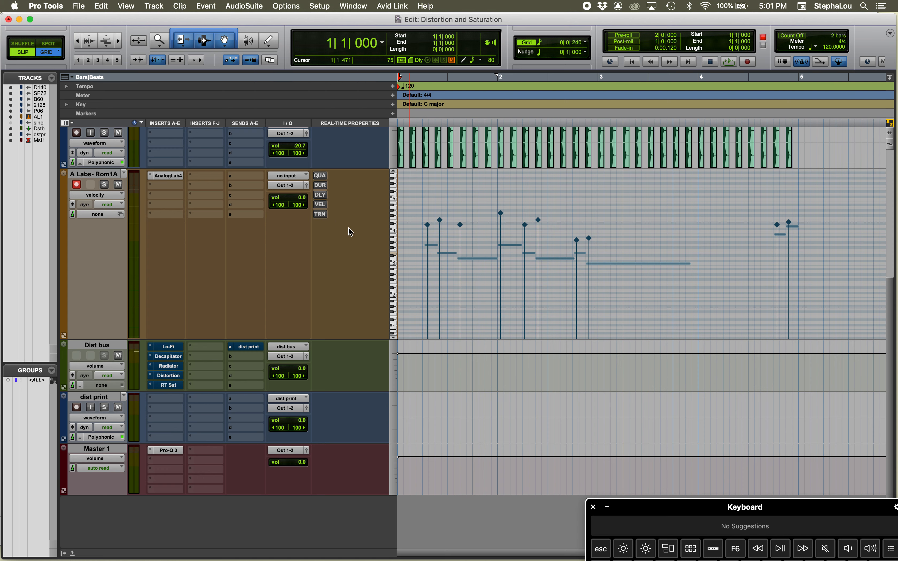
Re-enable Transpose, followed by Quantize, on A Labs- Rom1A, playing back the track after each change
{"action": "left_click", "coordinate": [319, 214]}
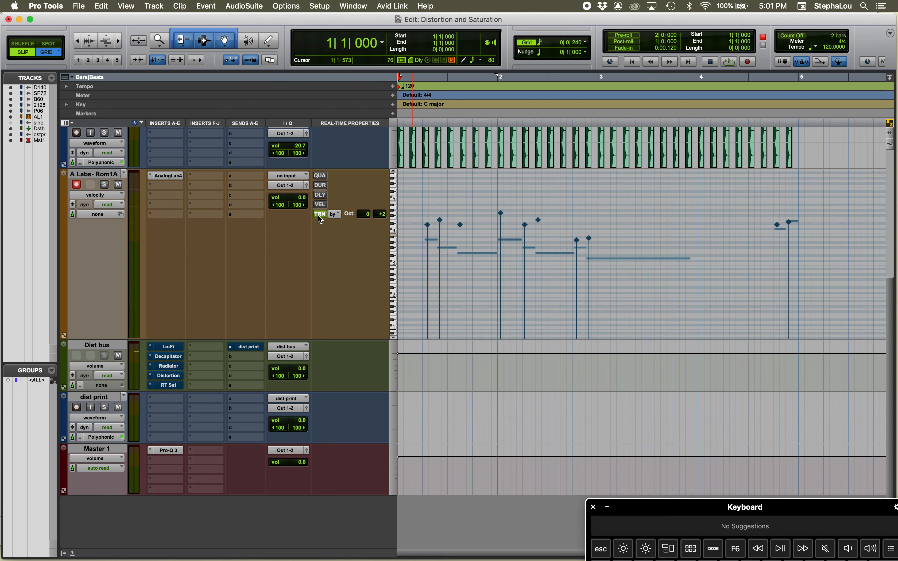
{"action": "key", "text": "space"}
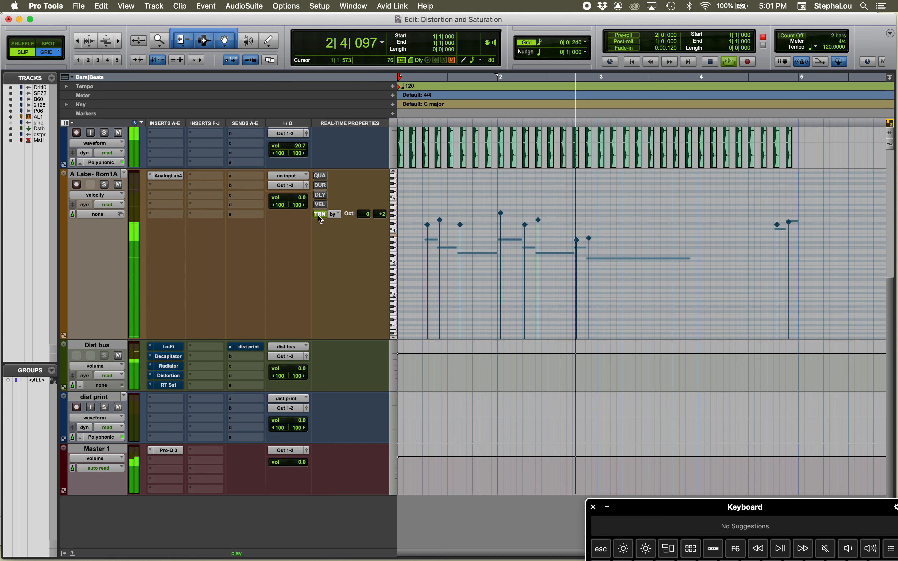
{"action": "key", "text": "space"}
{"action": "left_click", "coordinate": [319, 175]}
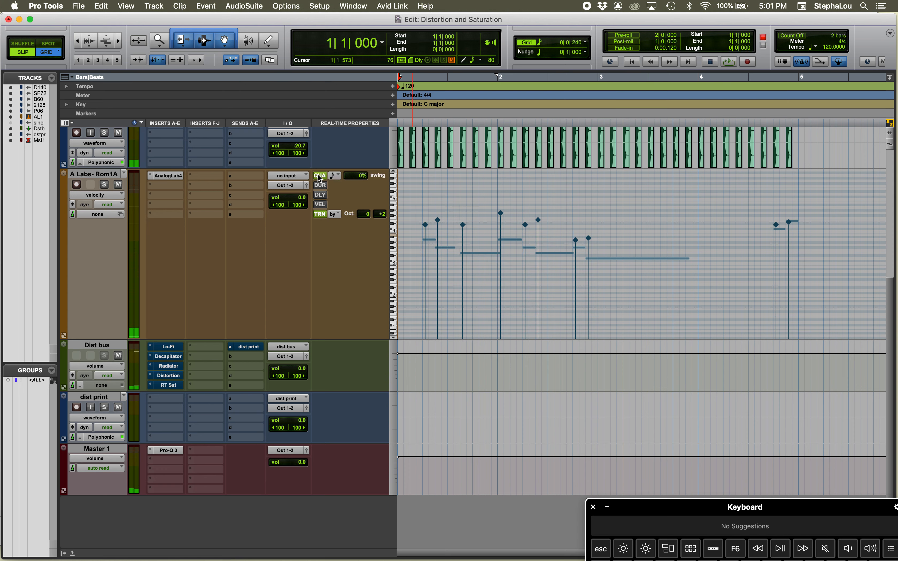
{"action": "key", "text": "space"}
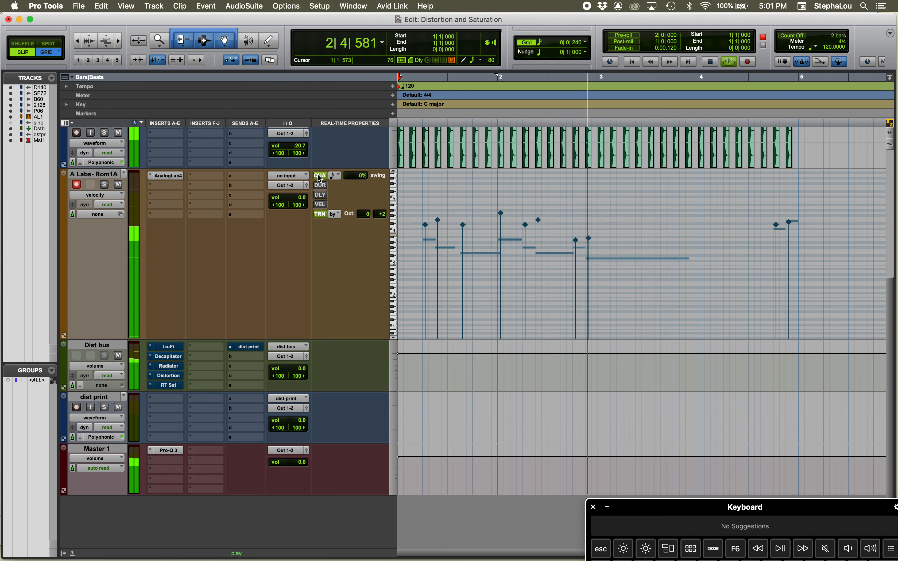
{"action": "key", "text": "space"}
Re-enable the Delay real-time property on A Labs- Rom1A and play back the track
{"action": "left_click", "coordinate": [319, 195]}
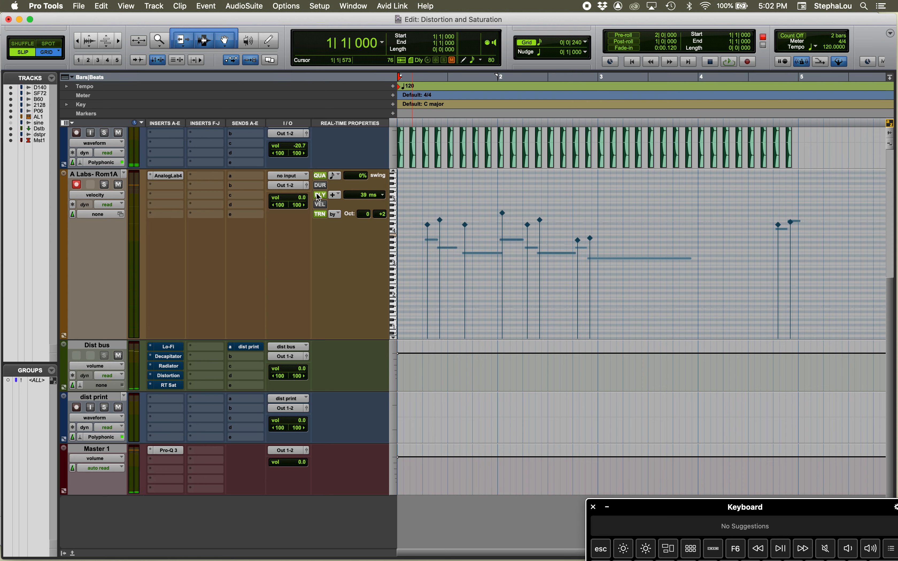
{"action": "key", "text": "space"}
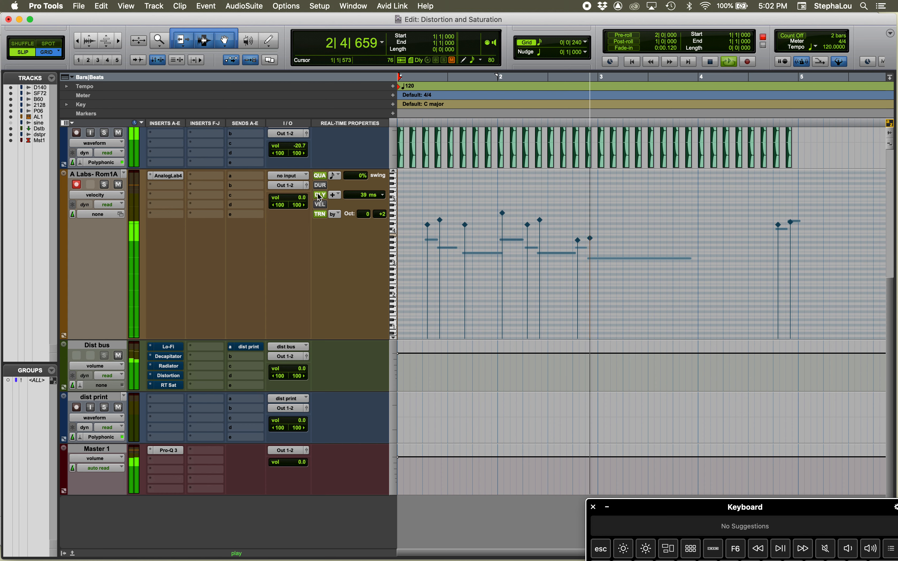
{"action": "key", "text": "space"}
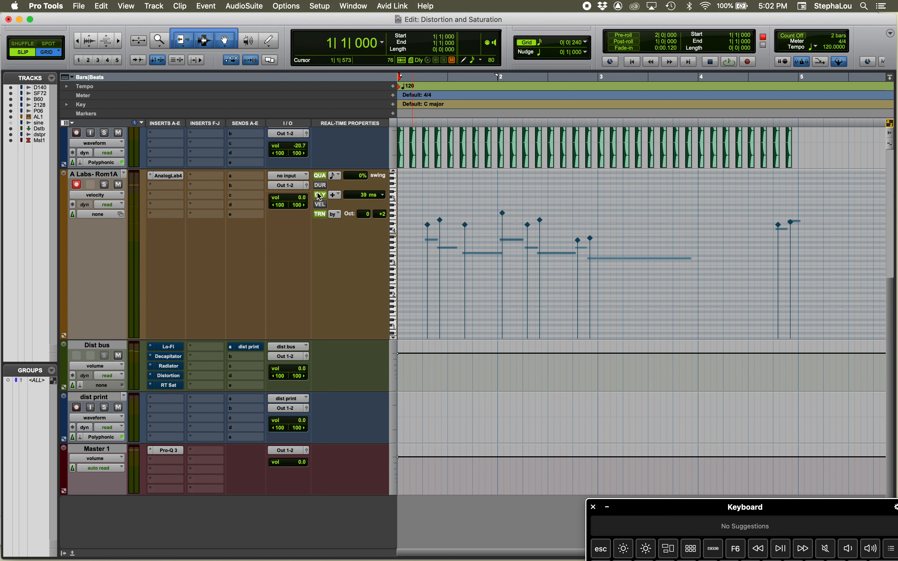
Open the floating MIDI Real-Time Properties window, move it beneath the track's inserts, and check its Apply to options
{"action": "left_click", "coordinate": [212, 8]}
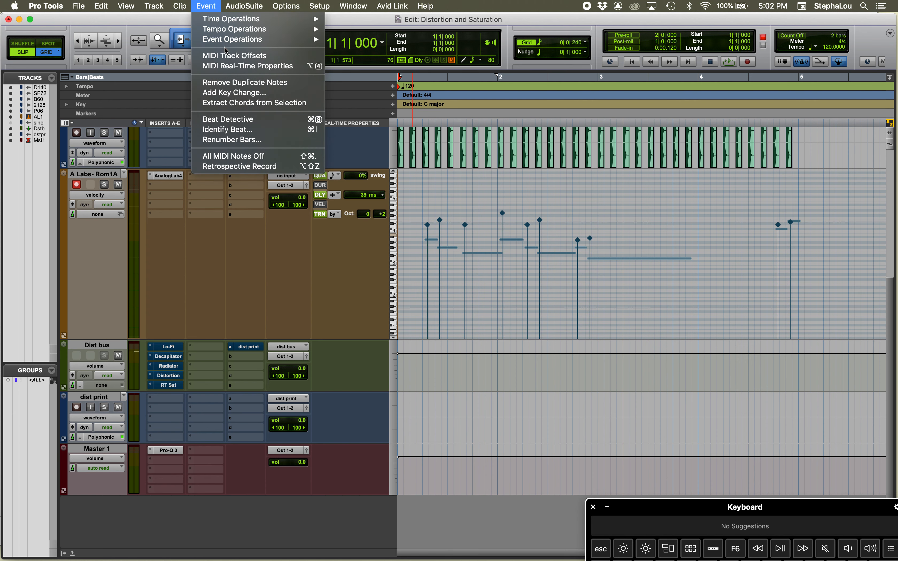
{"action": "left_click", "coordinate": [234, 67]}
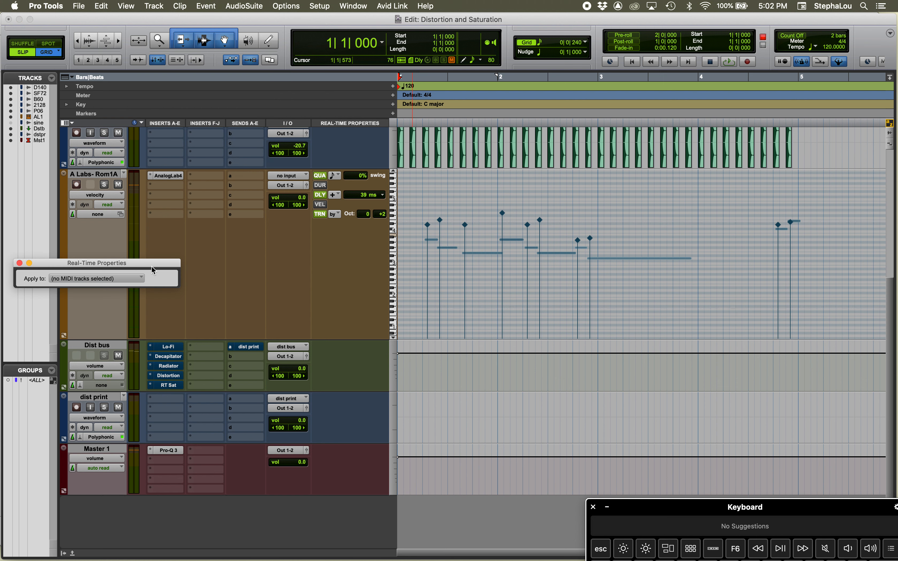
{"action": "left_click_drag", "start_coordinate": [85, 268], "coordinate": [214, 237]}
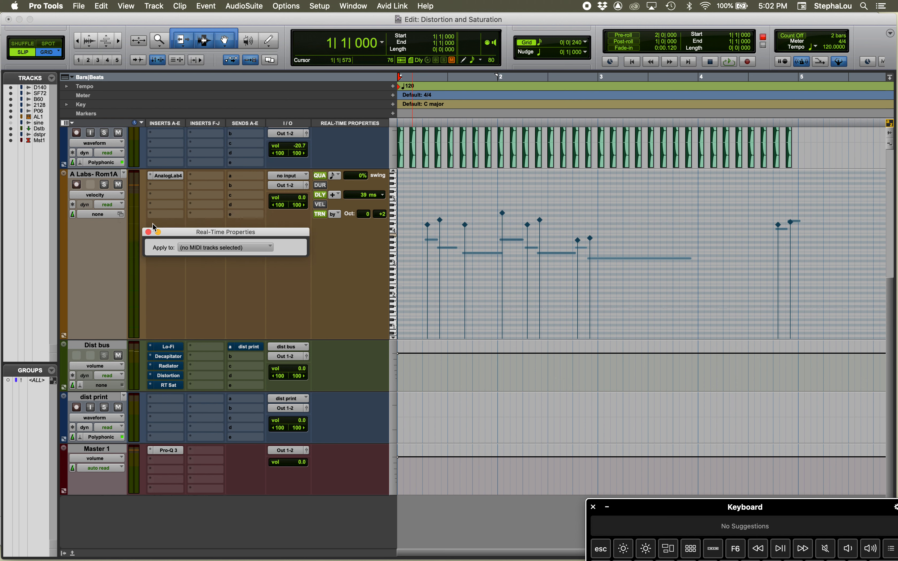
{"action": "left_click", "coordinate": [234, 248]}
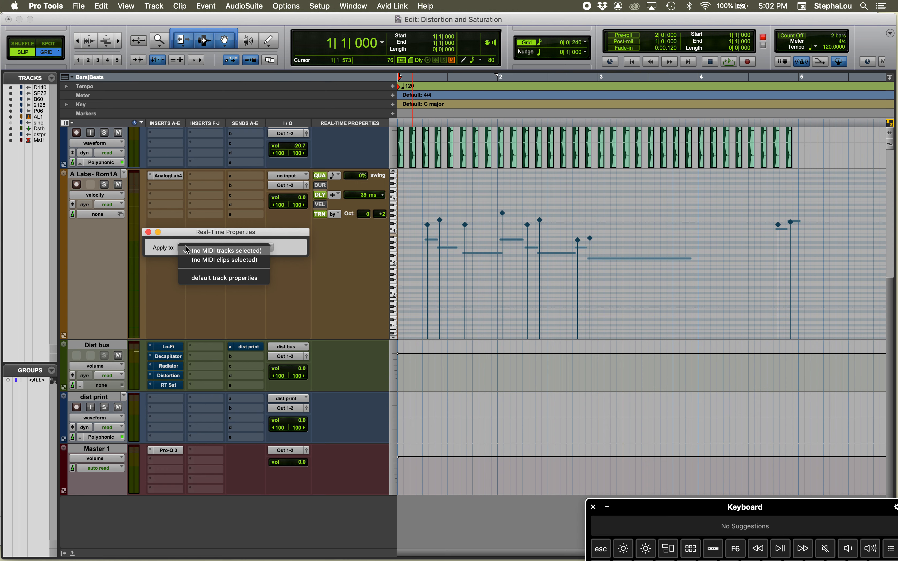
{"action": "left_click", "coordinate": [224, 248]}
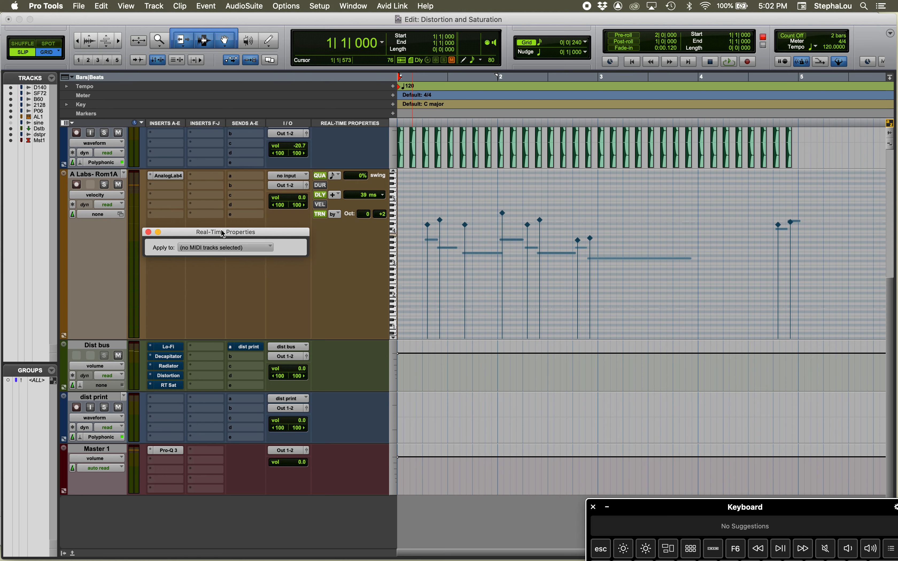
Switch the A Labs- Rom1A track view to clips and select the clip A Labs- Rom1A-03
{"action": "left_click", "coordinate": [108, 195]}
{"action": "left_click", "coordinate": [98, 178]}
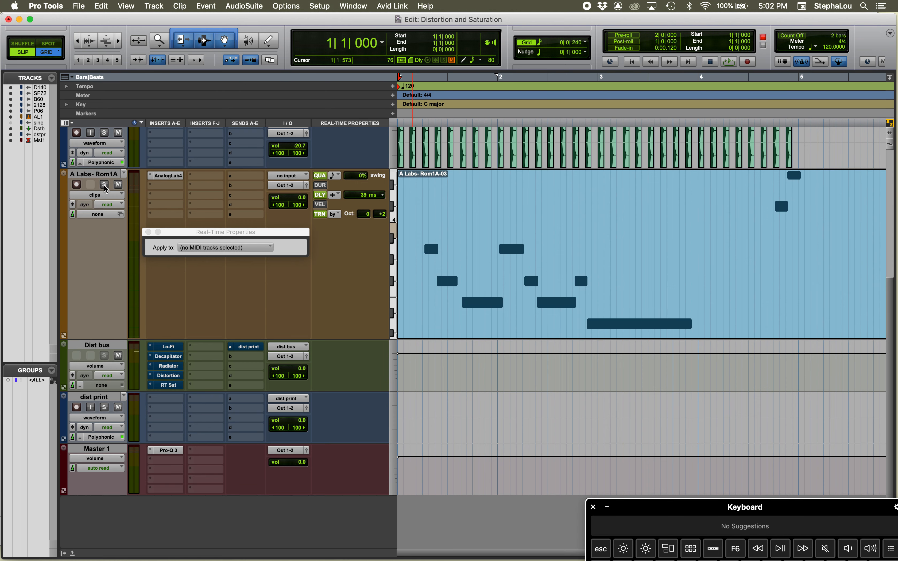
{"action": "left_click", "coordinate": [462, 303]}
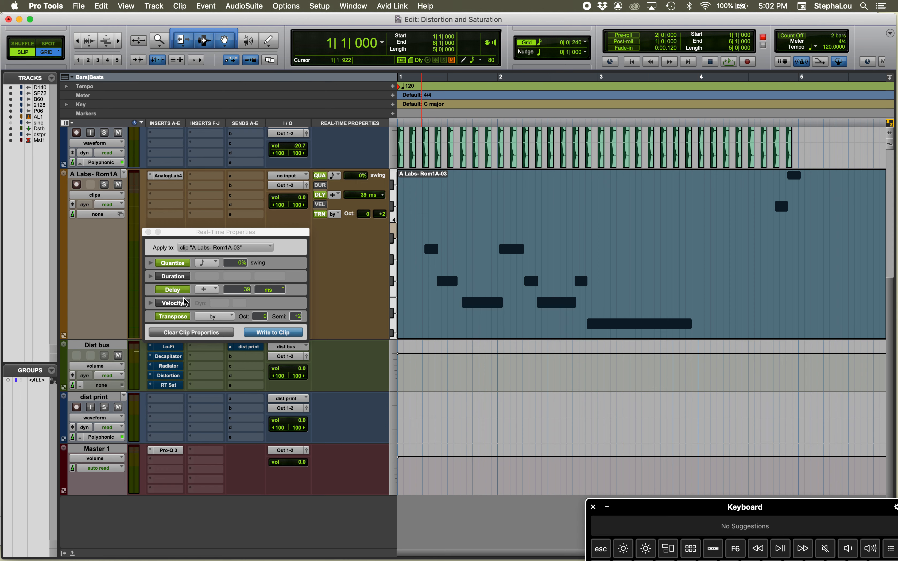
Try the 3/2 Tuplet option in the clip's Quantize properties with playback, and turn it back off
{"action": "left_click", "coordinate": [151, 263]}
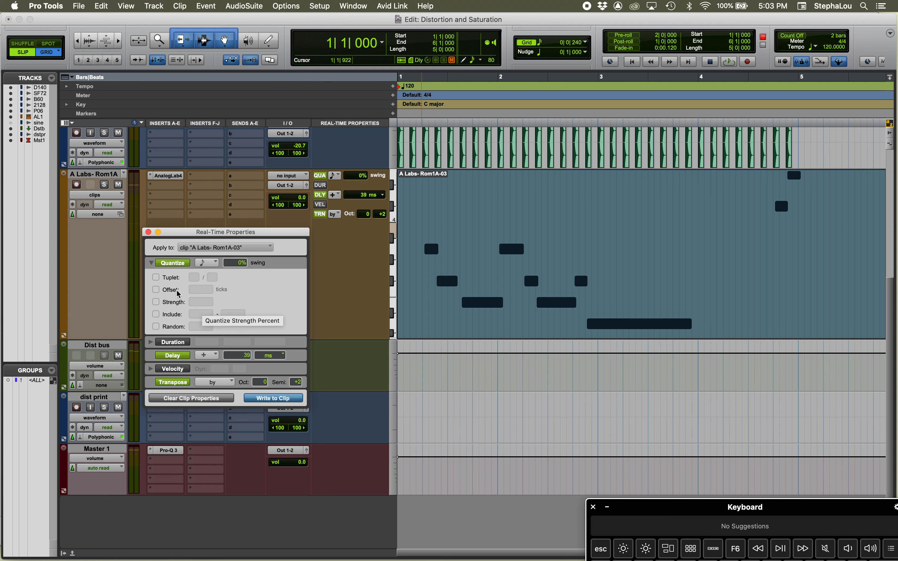
{"action": "left_click", "coordinate": [156, 278]}
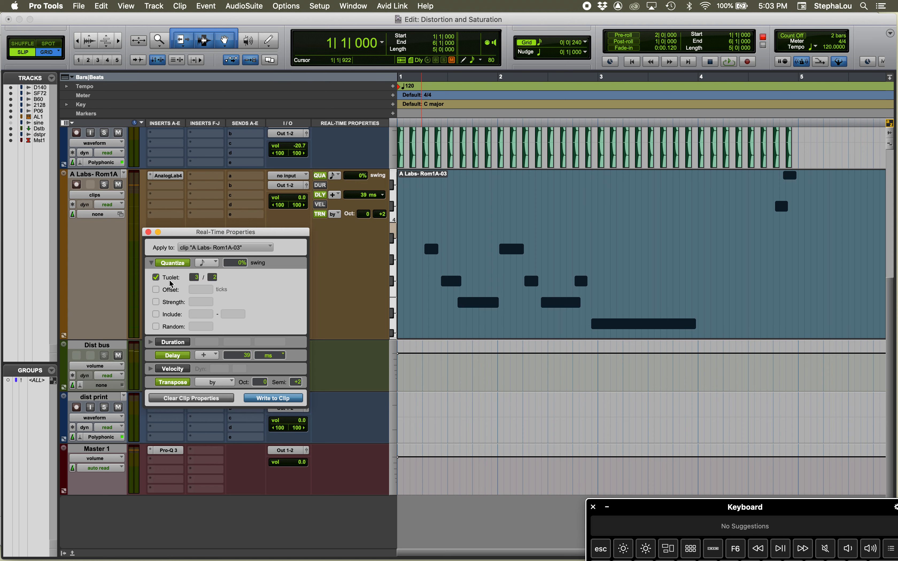
{"action": "key", "text": "space"}
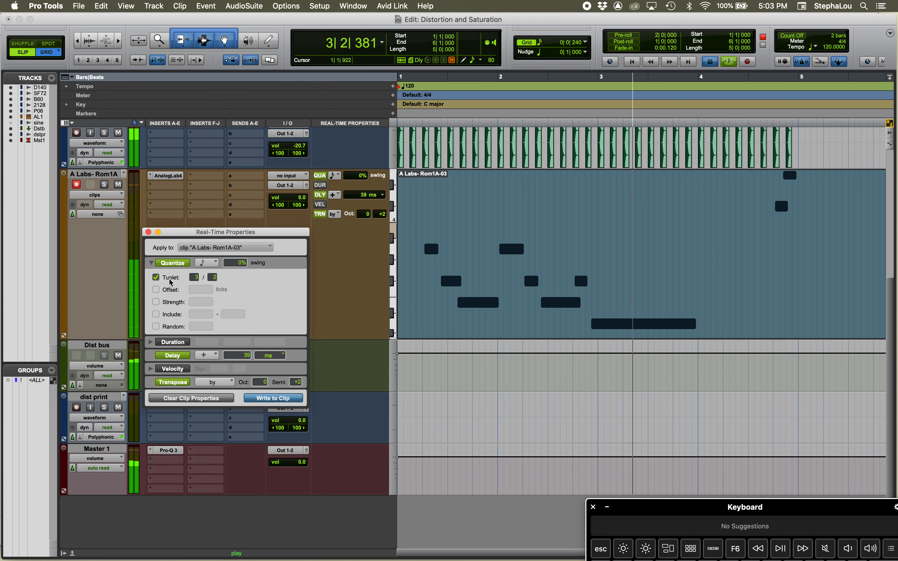
{"action": "key", "text": "space"}
{"action": "left_click", "coordinate": [156, 277]}
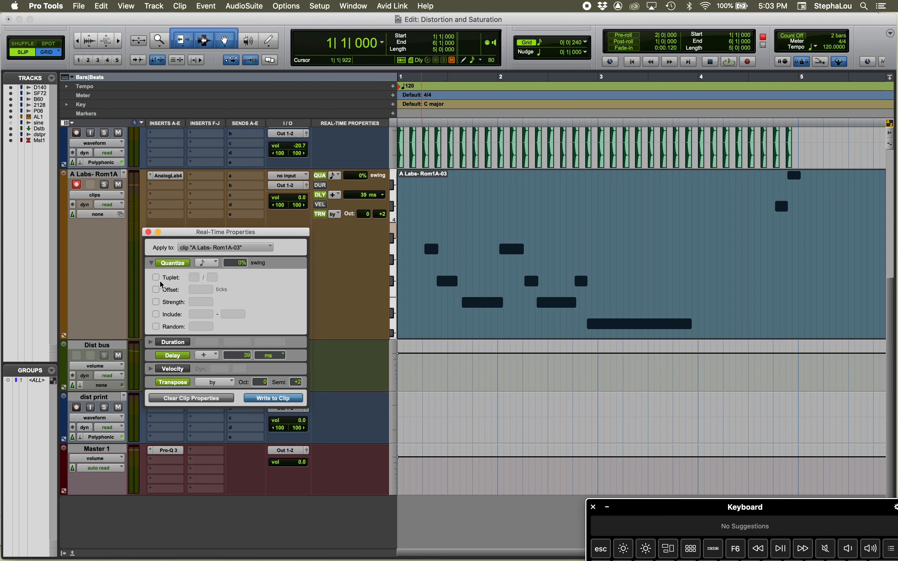
{"action": "left_click", "coordinate": [151, 264]}
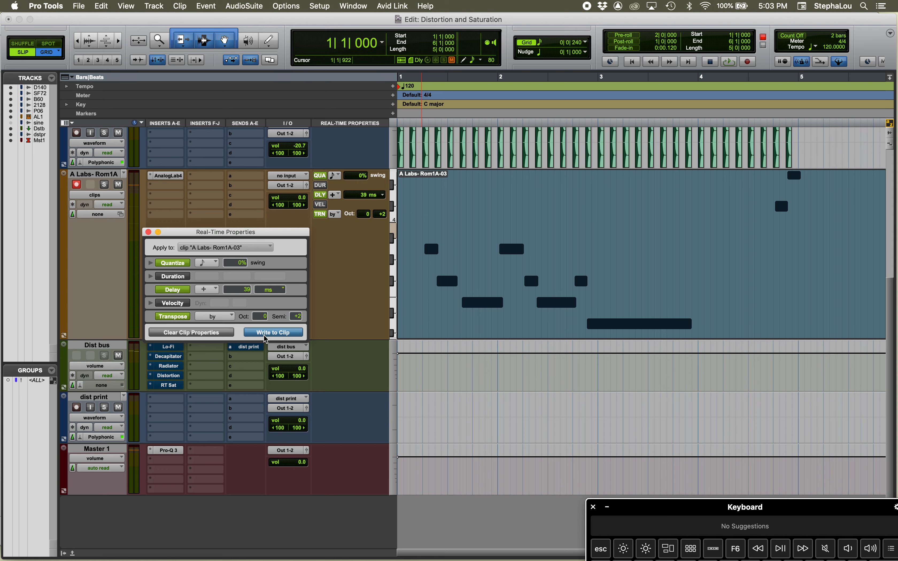
Examine the additional Velocity, Duration and Quantize options for the clip in the Real-Time Properties window
{"action": "left_click", "coordinate": [150, 303]}
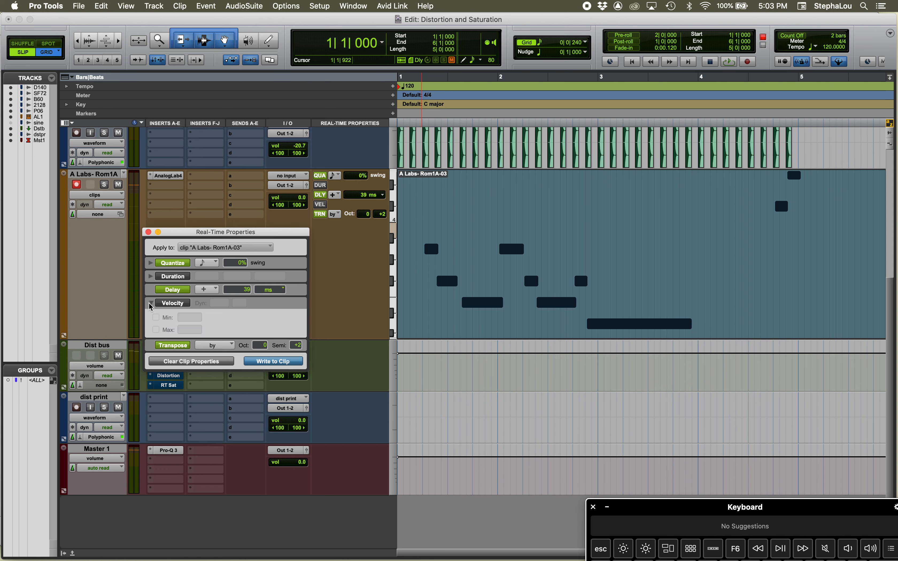
{"action": "left_click", "coordinate": [150, 303]}
{"action": "left_click", "coordinate": [150, 276]}
{"action": "left_click", "coordinate": [150, 277]}
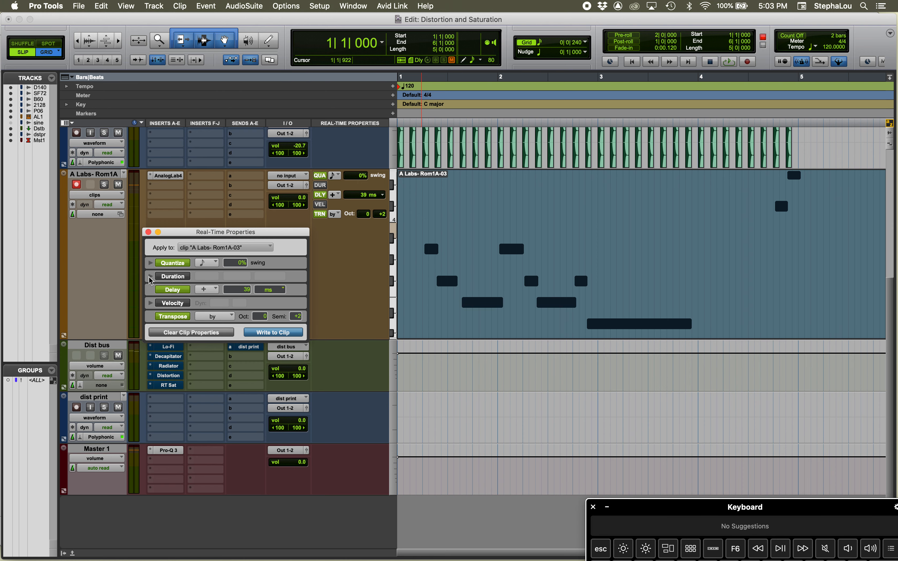
{"action": "left_click", "coordinate": [150, 263]}
{"action": "left_click", "coordinate": [150, 262]}
Play back the clip, and write its real-time properties permanently to it before undoing the write
{"action": "key", "text": "space"}
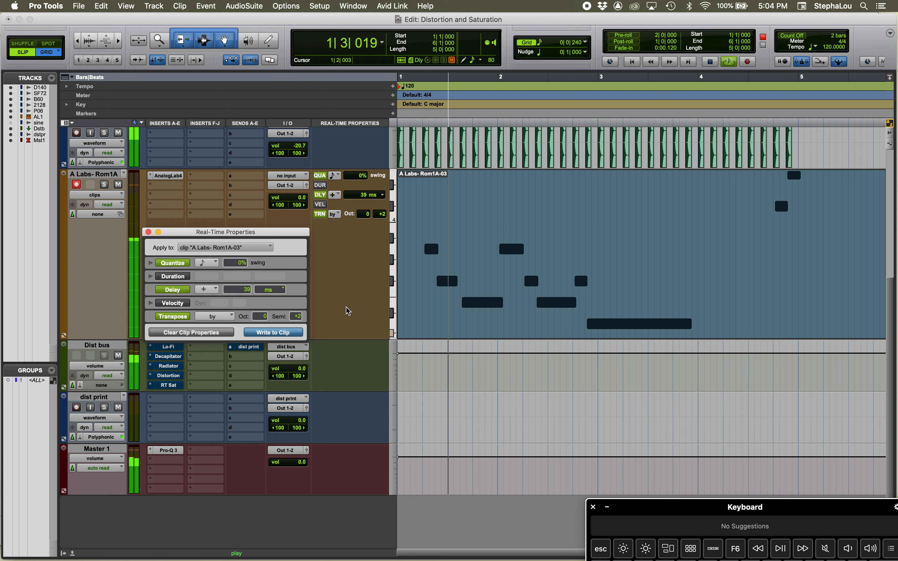
{"action": "key", "text": "space"}
{"action": "left_click", "coordinate": [268, 332]}
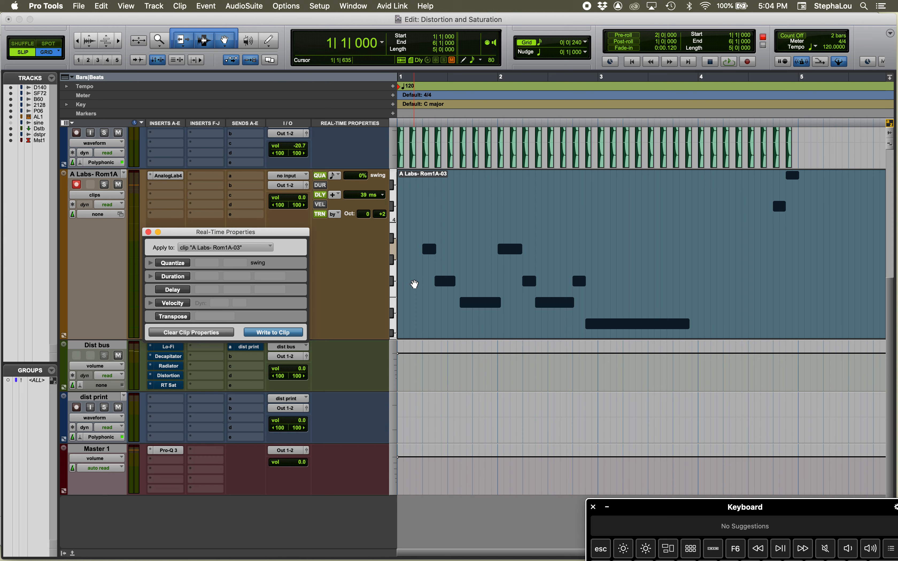
{"action": "key", "text": "super+z"}
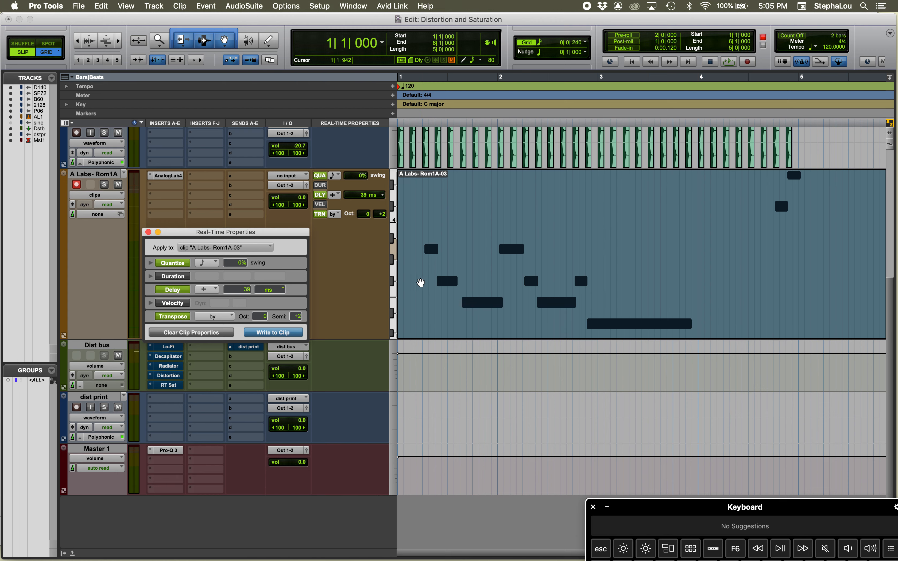
{"action": "scroll", "coordinate": [371, 175], "scroll_direction": "up", "scroll_amount": 3}
{"action": "scroll", "coordinate": [371, 176], "scroll_direction": "up", "scroll_amount": 4}
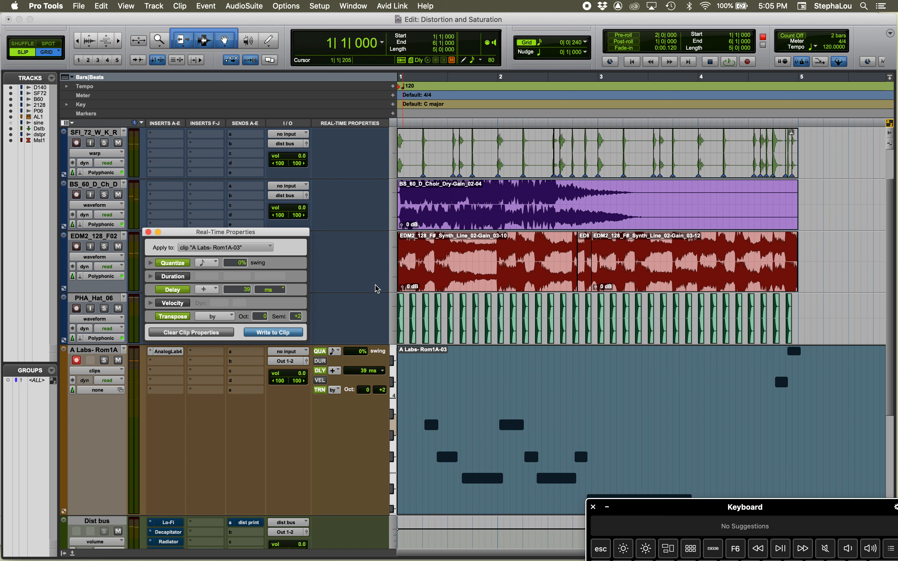